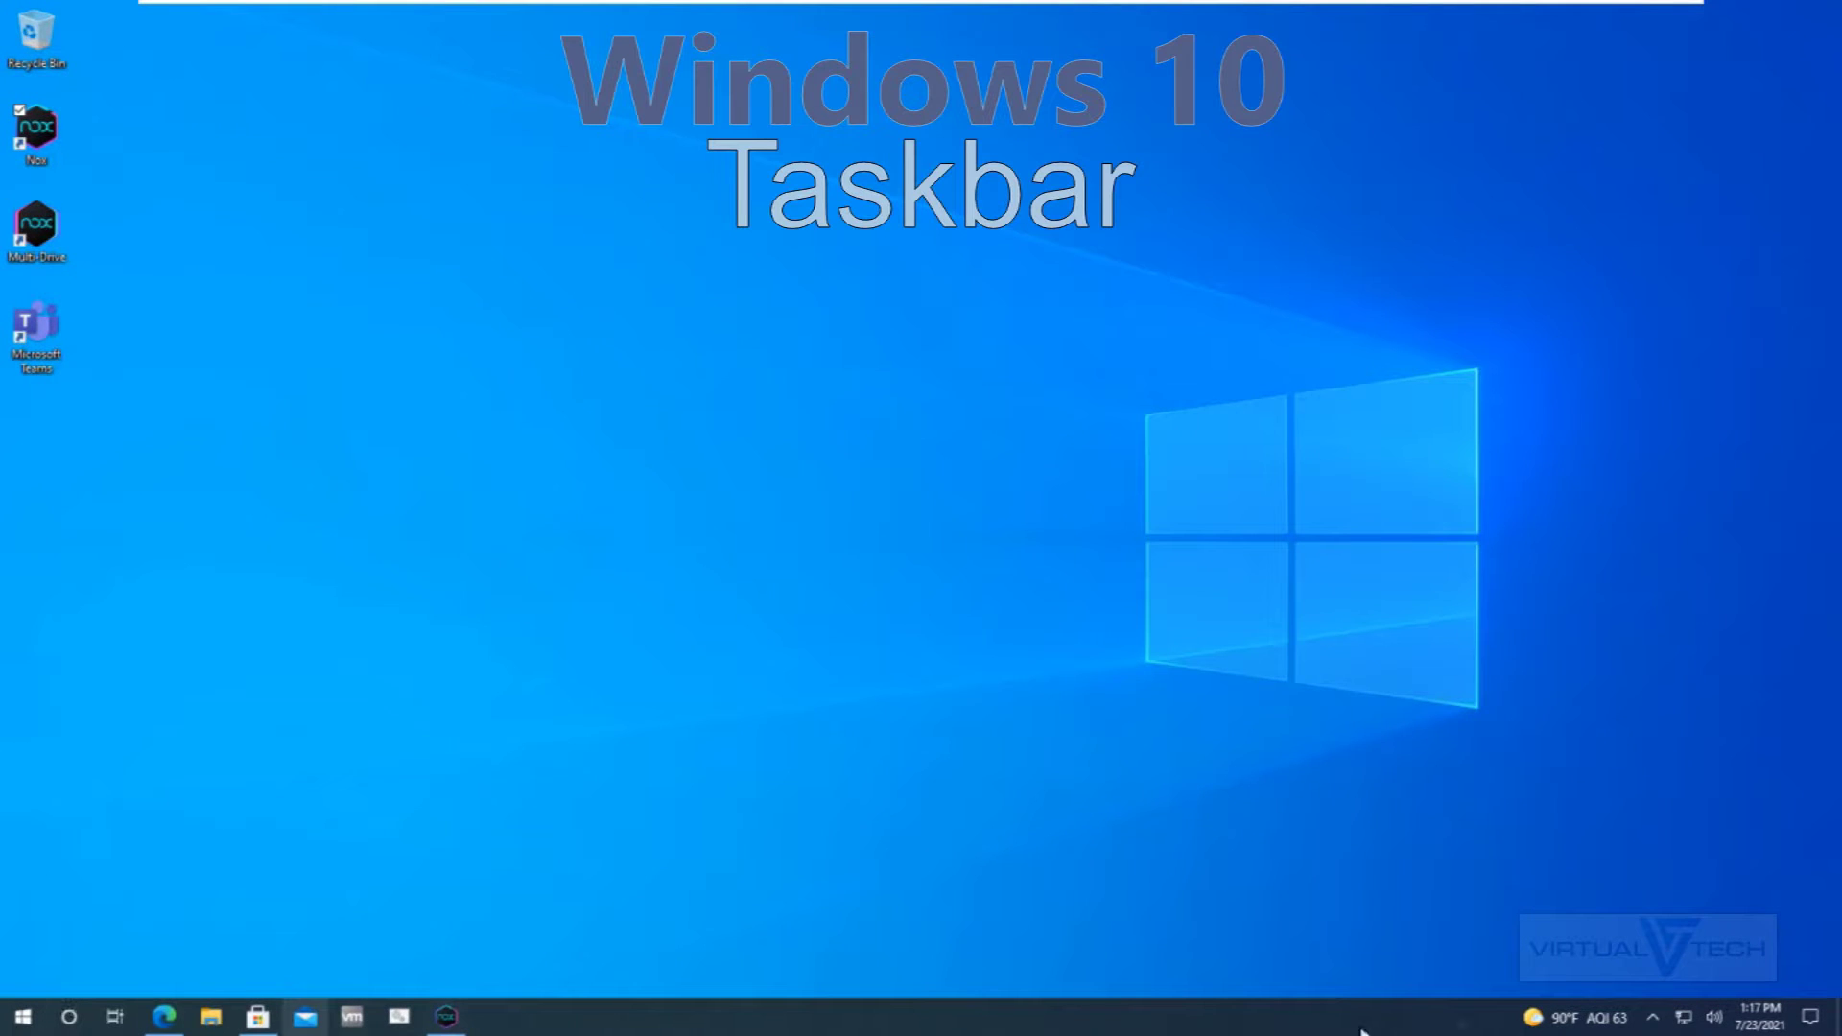
Step: Reveal the hidden tray icons, then bring up the Windows 10 Start menu with its tiles
left_click(1653, 1016)
left_click(22, 1018)
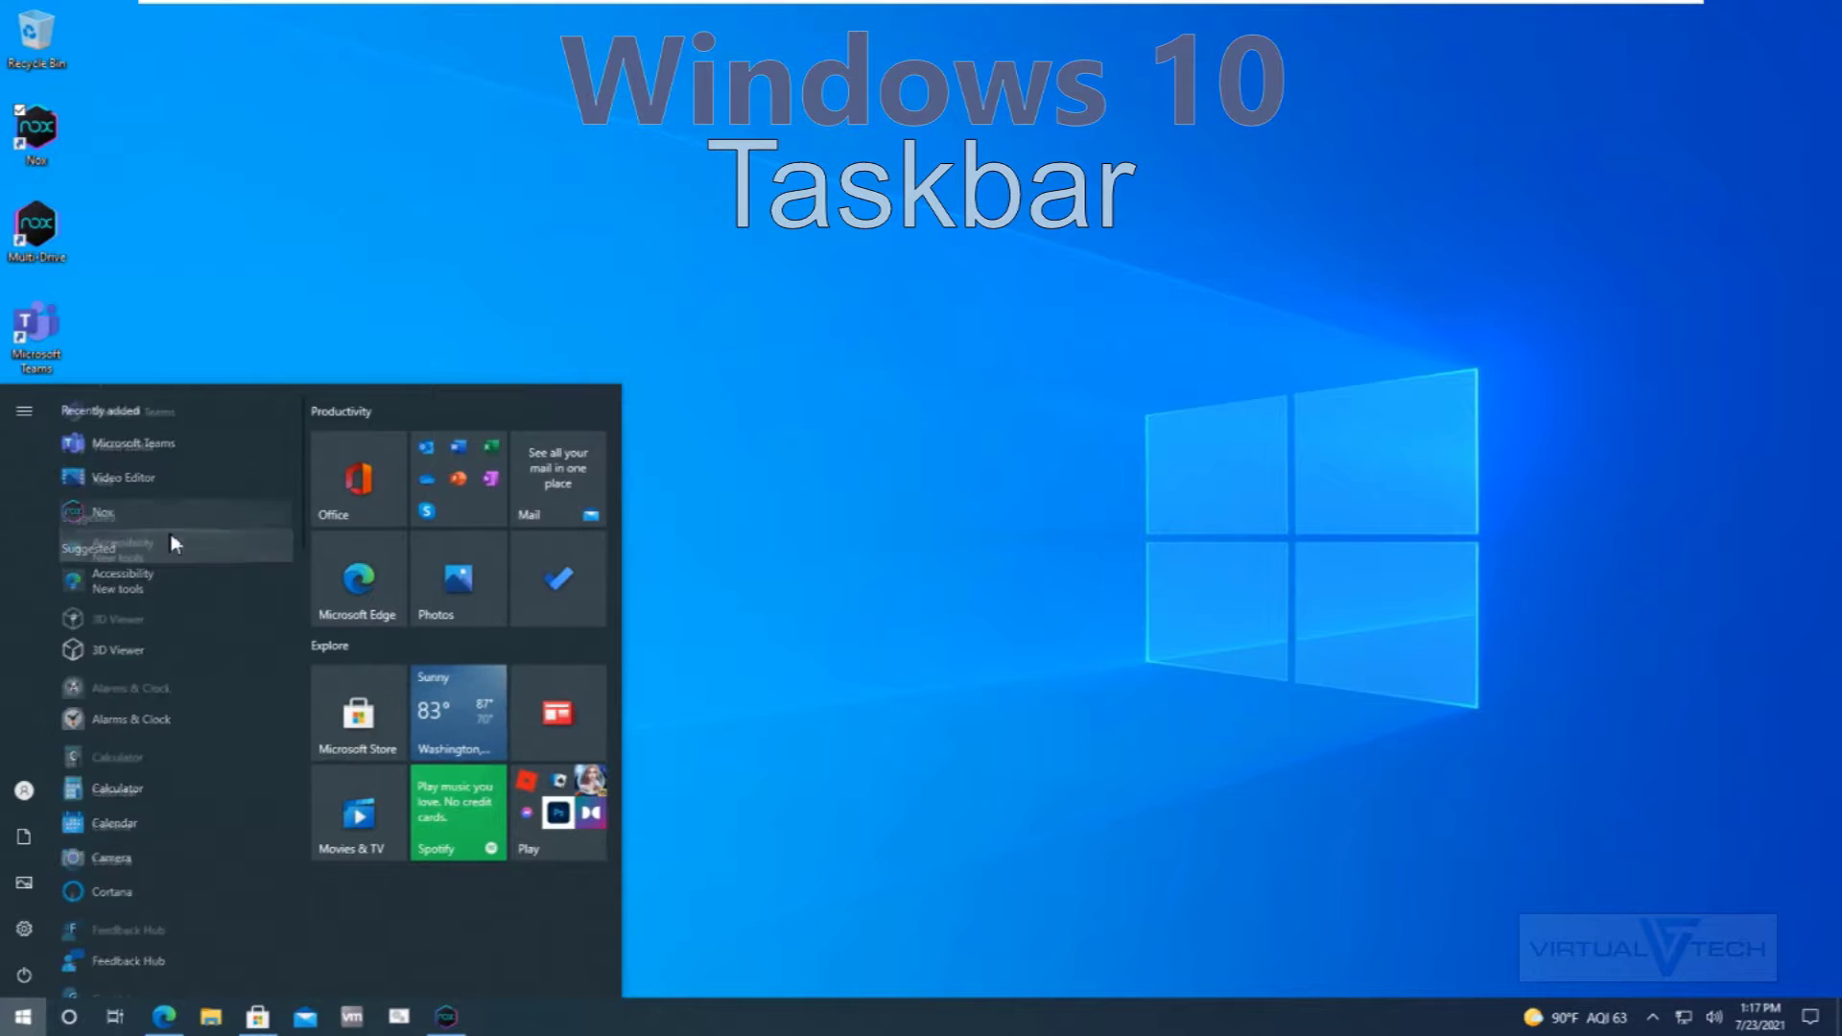
scroll(170, 533, "down", 1)
scroll(172, 535, "down", 1)
scroll(137, 612, "down", 1)
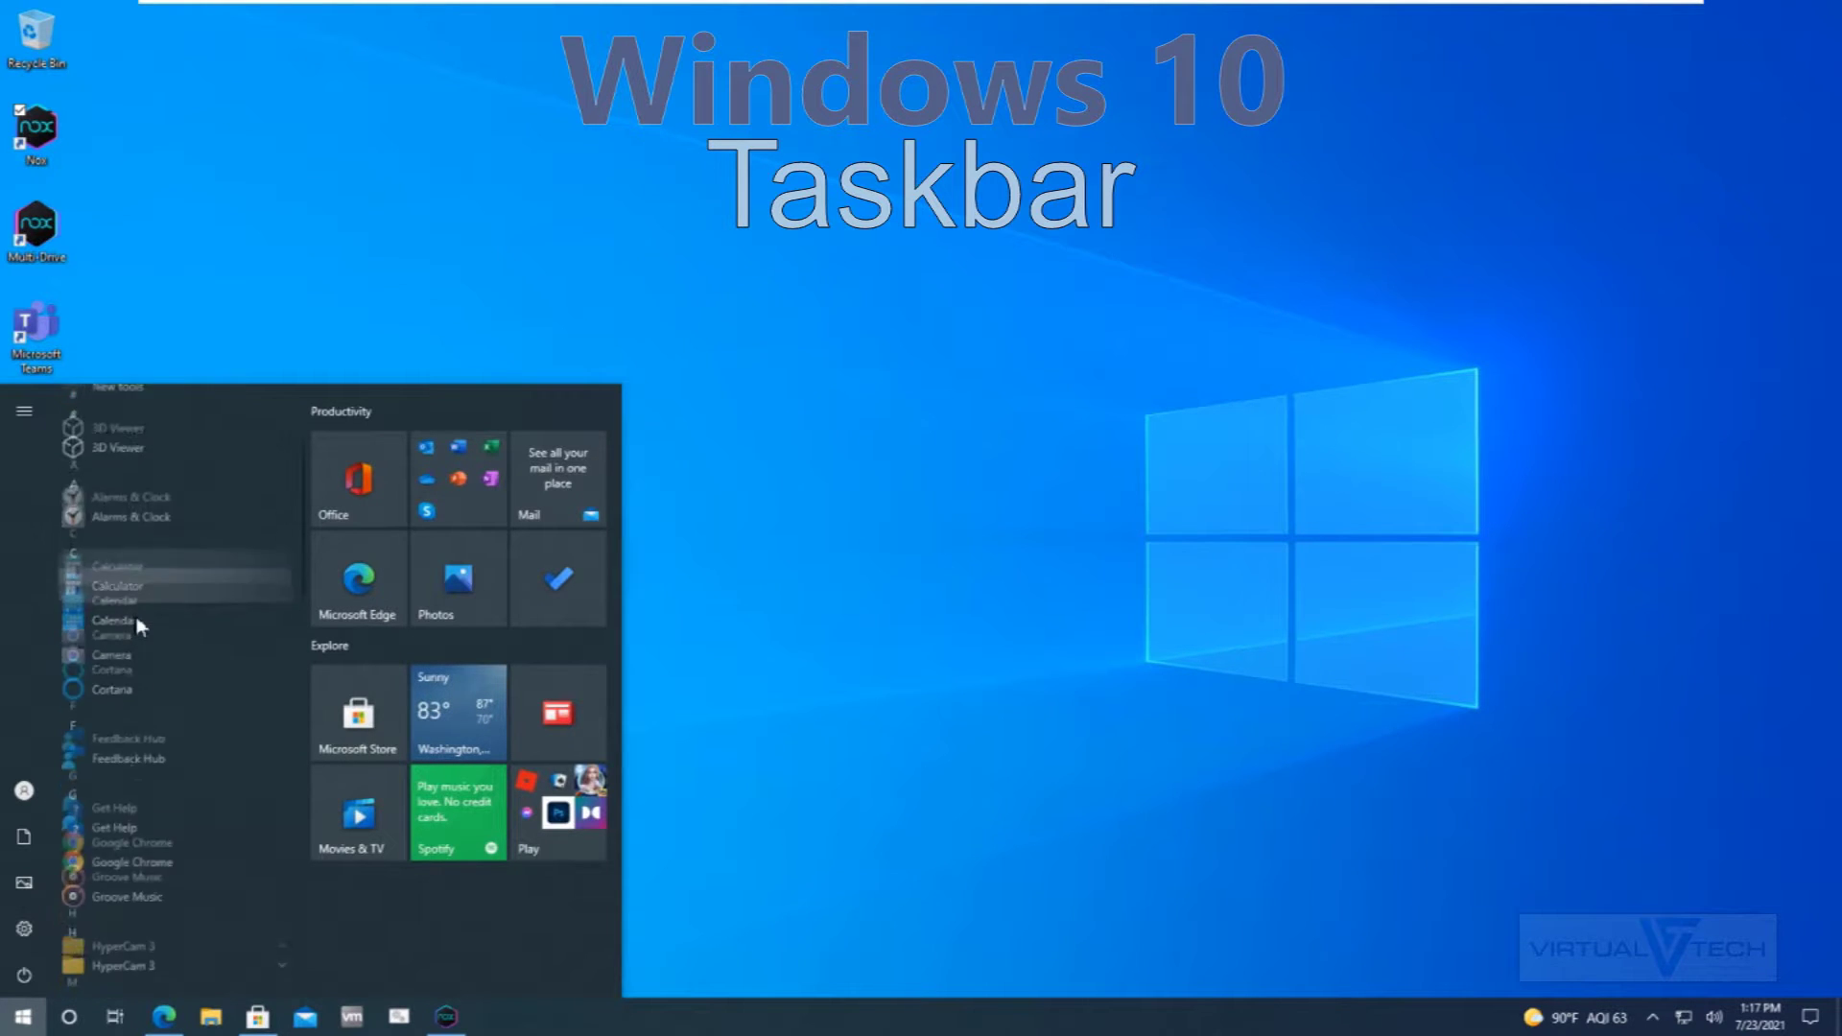
scroll(140, 621, "down", 1)
scroll(139, 623, "down", 1)
scroll(139, 622, "down", 2)
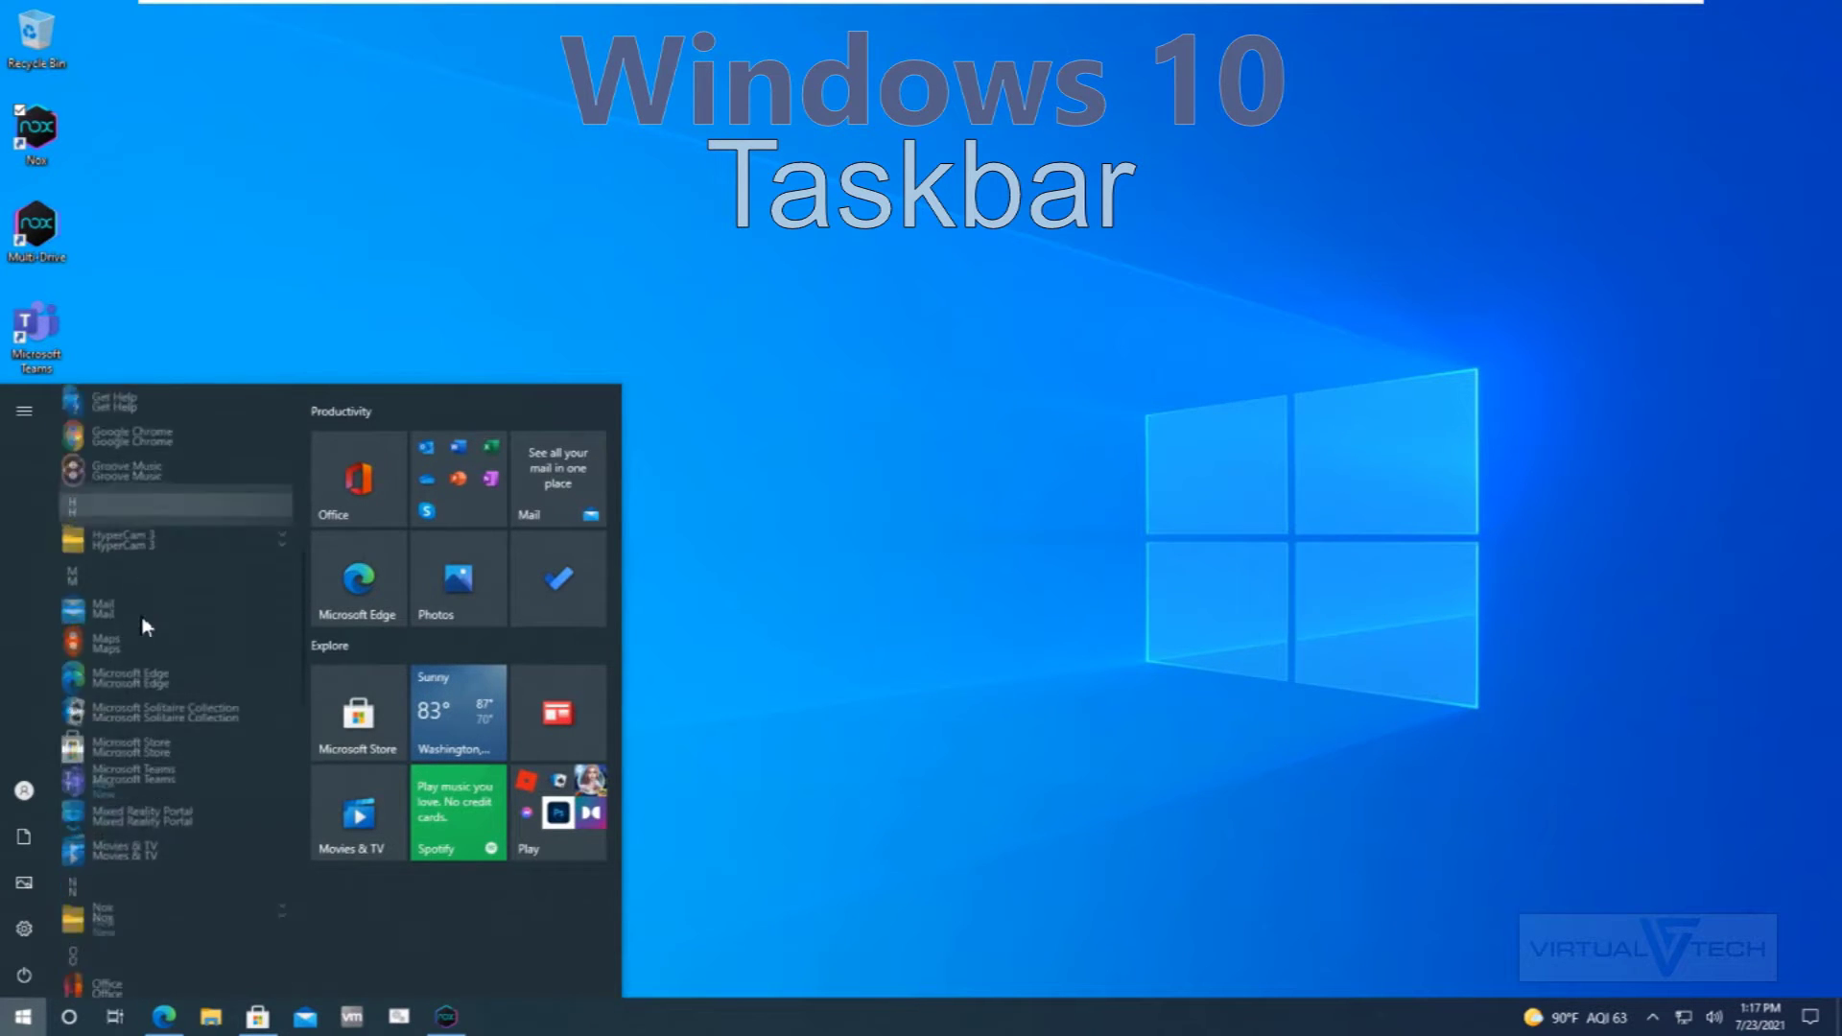
scroll(139, 629, "down", 1)
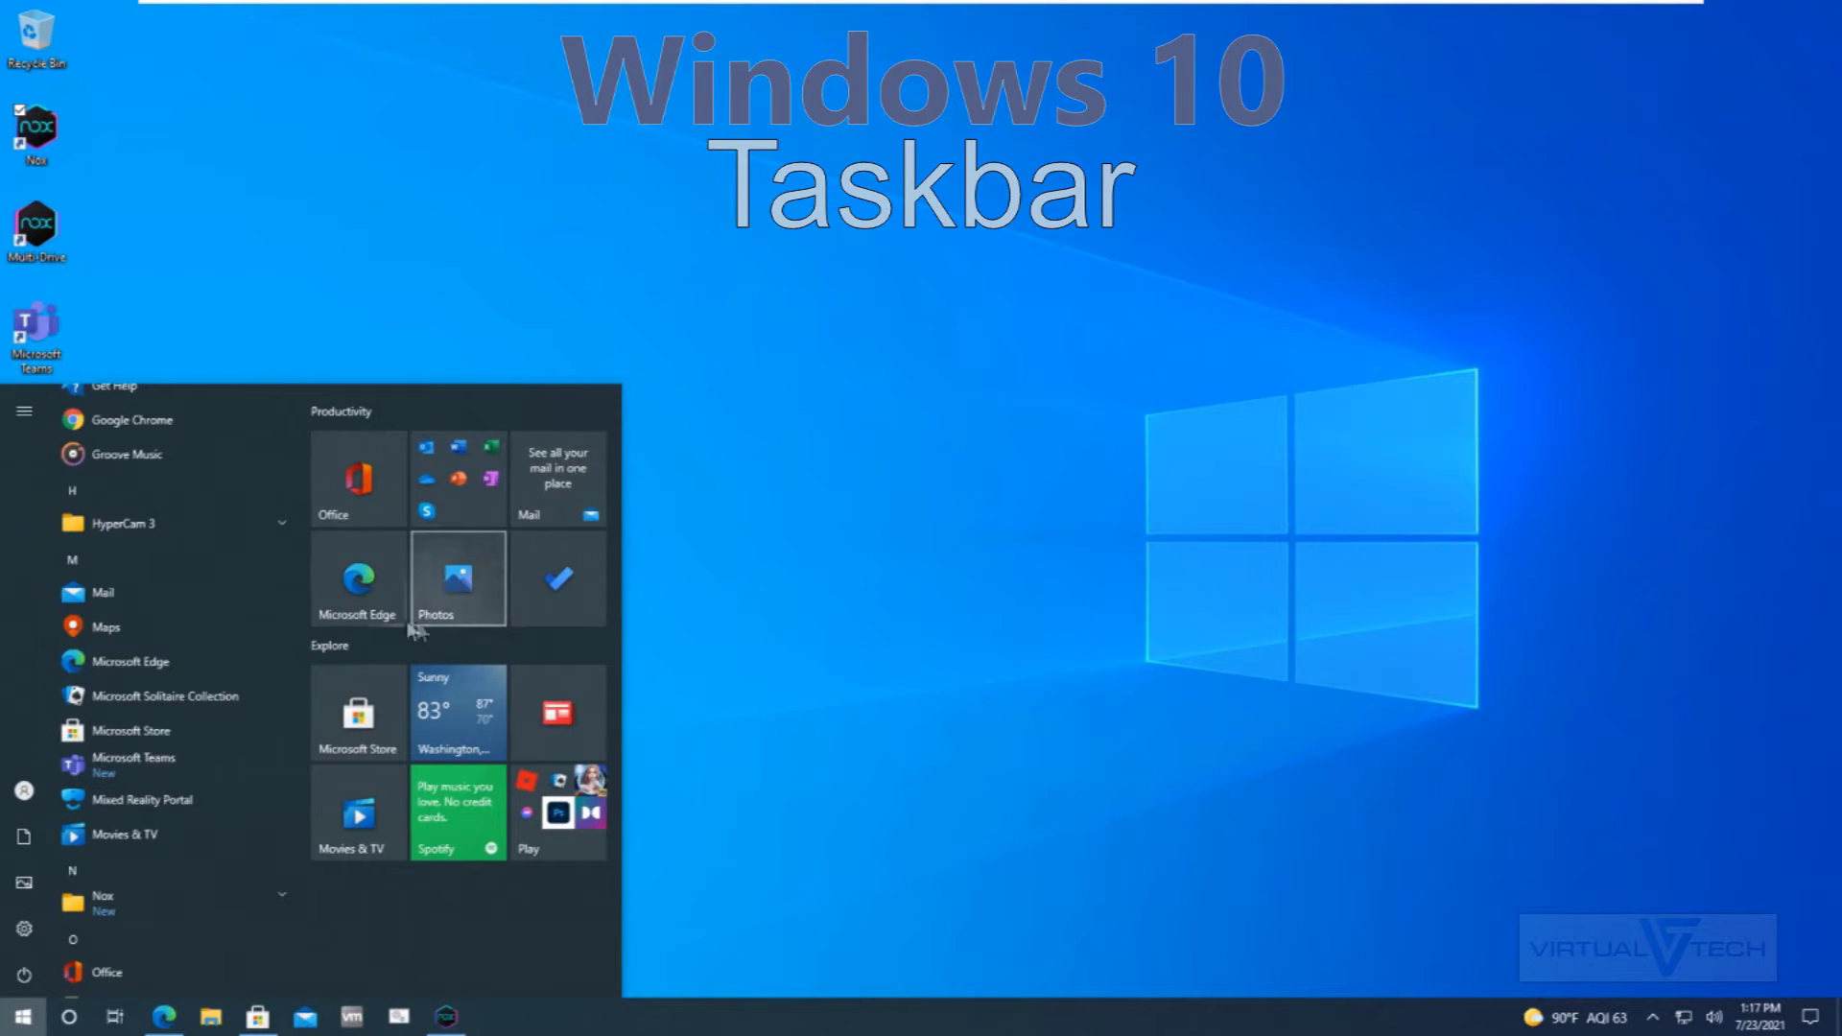
Step: Dismiss the Windows 10 Start menu after scrolling its app list to the M–O section
left_click(940, 707)
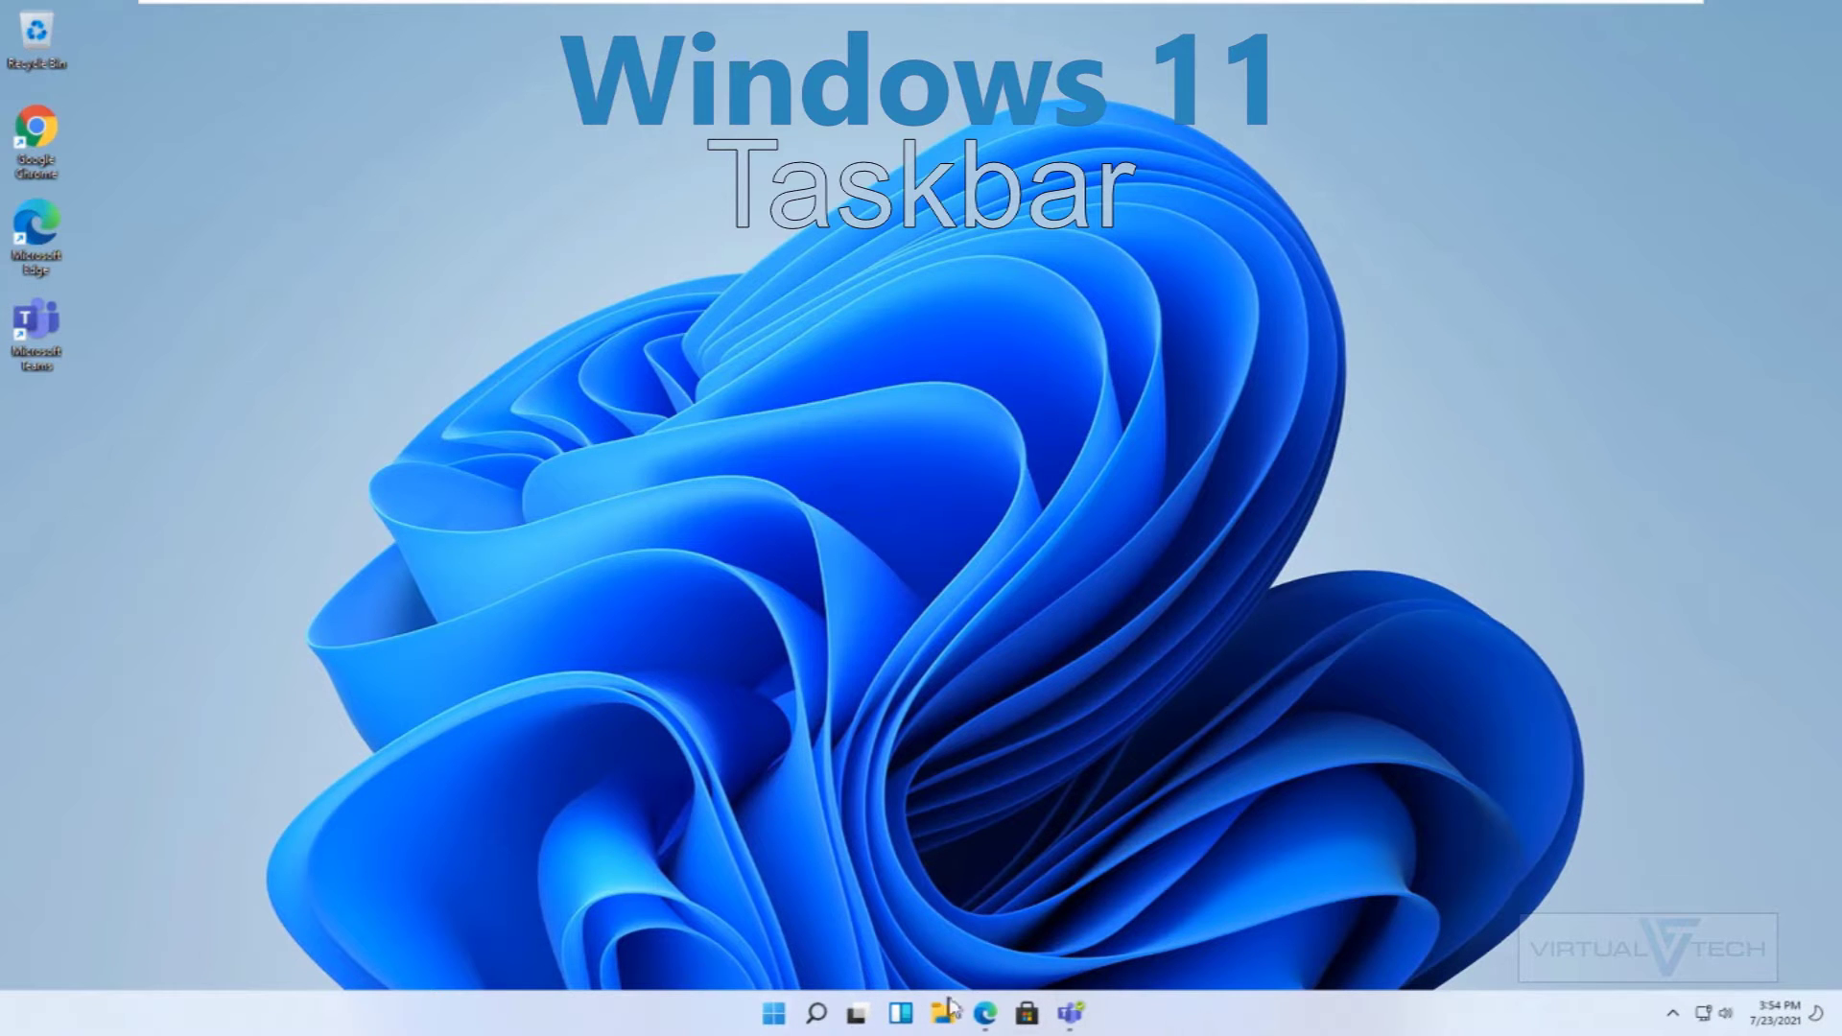
Step: Show the Windows 11 Start menu, then switch to the Search panel's top apps
left_click(776, 1014)
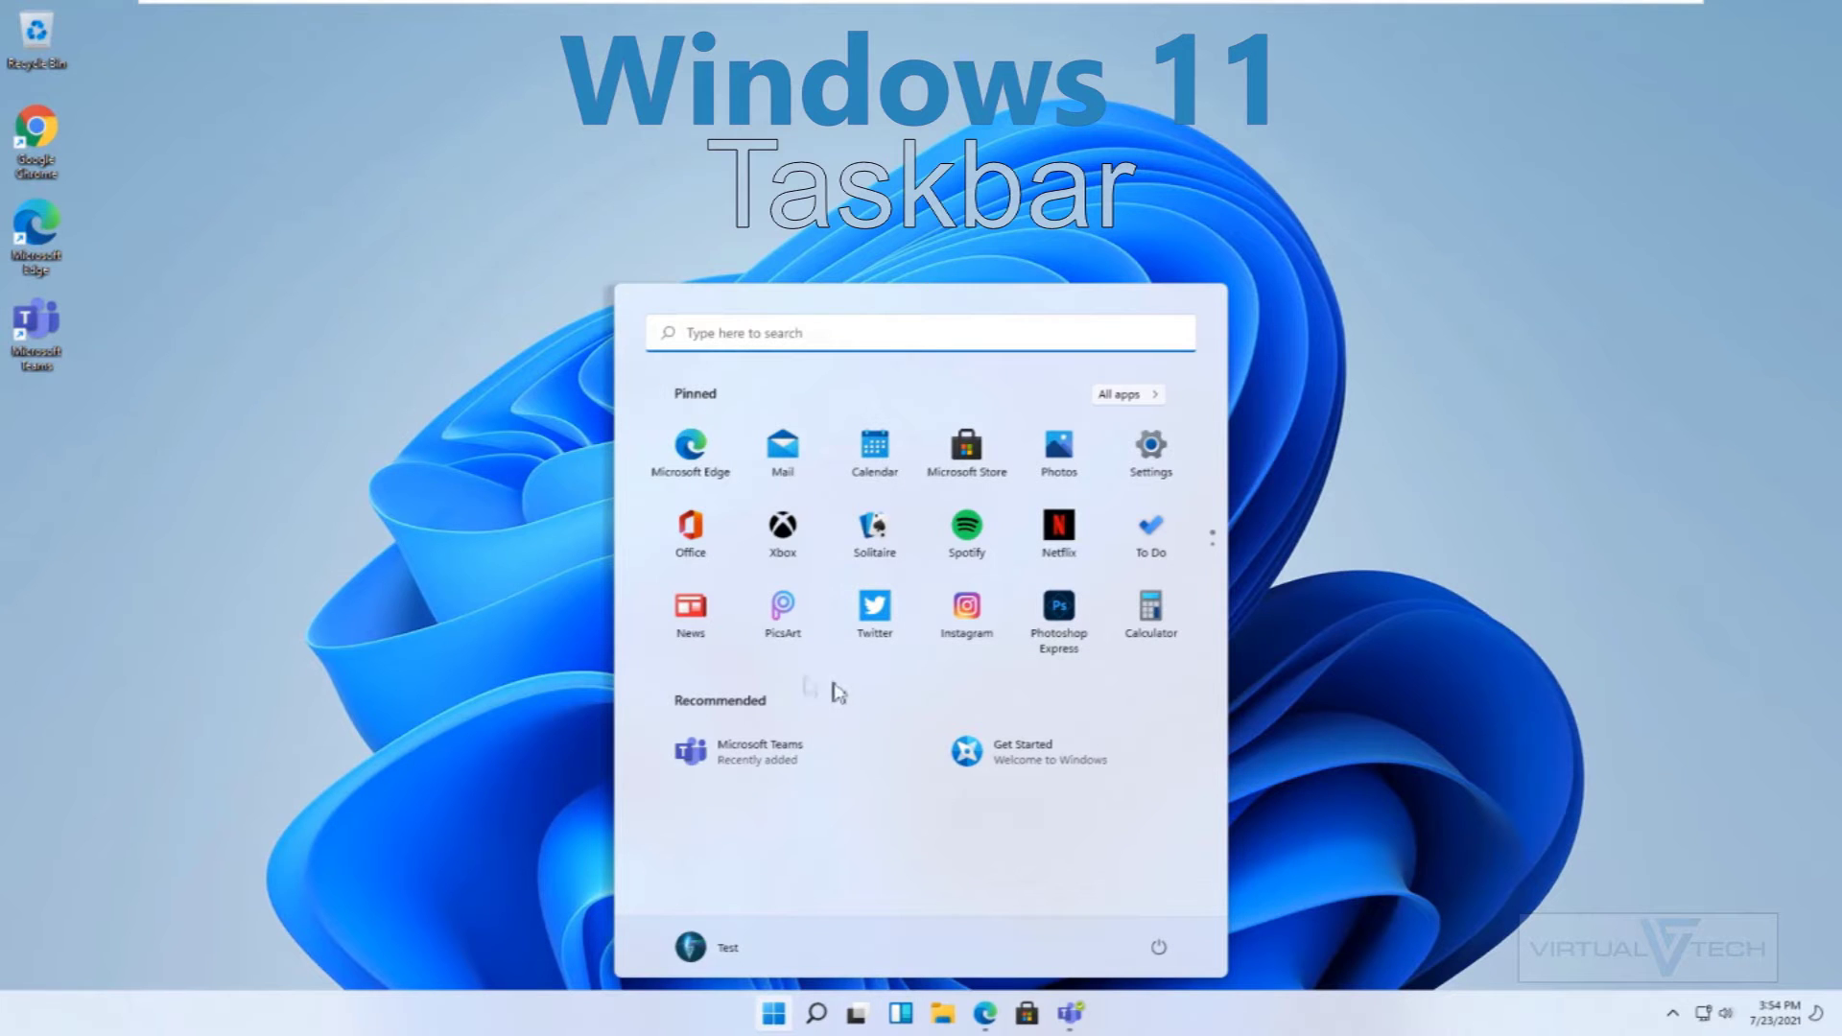
left_click(817, 1014)
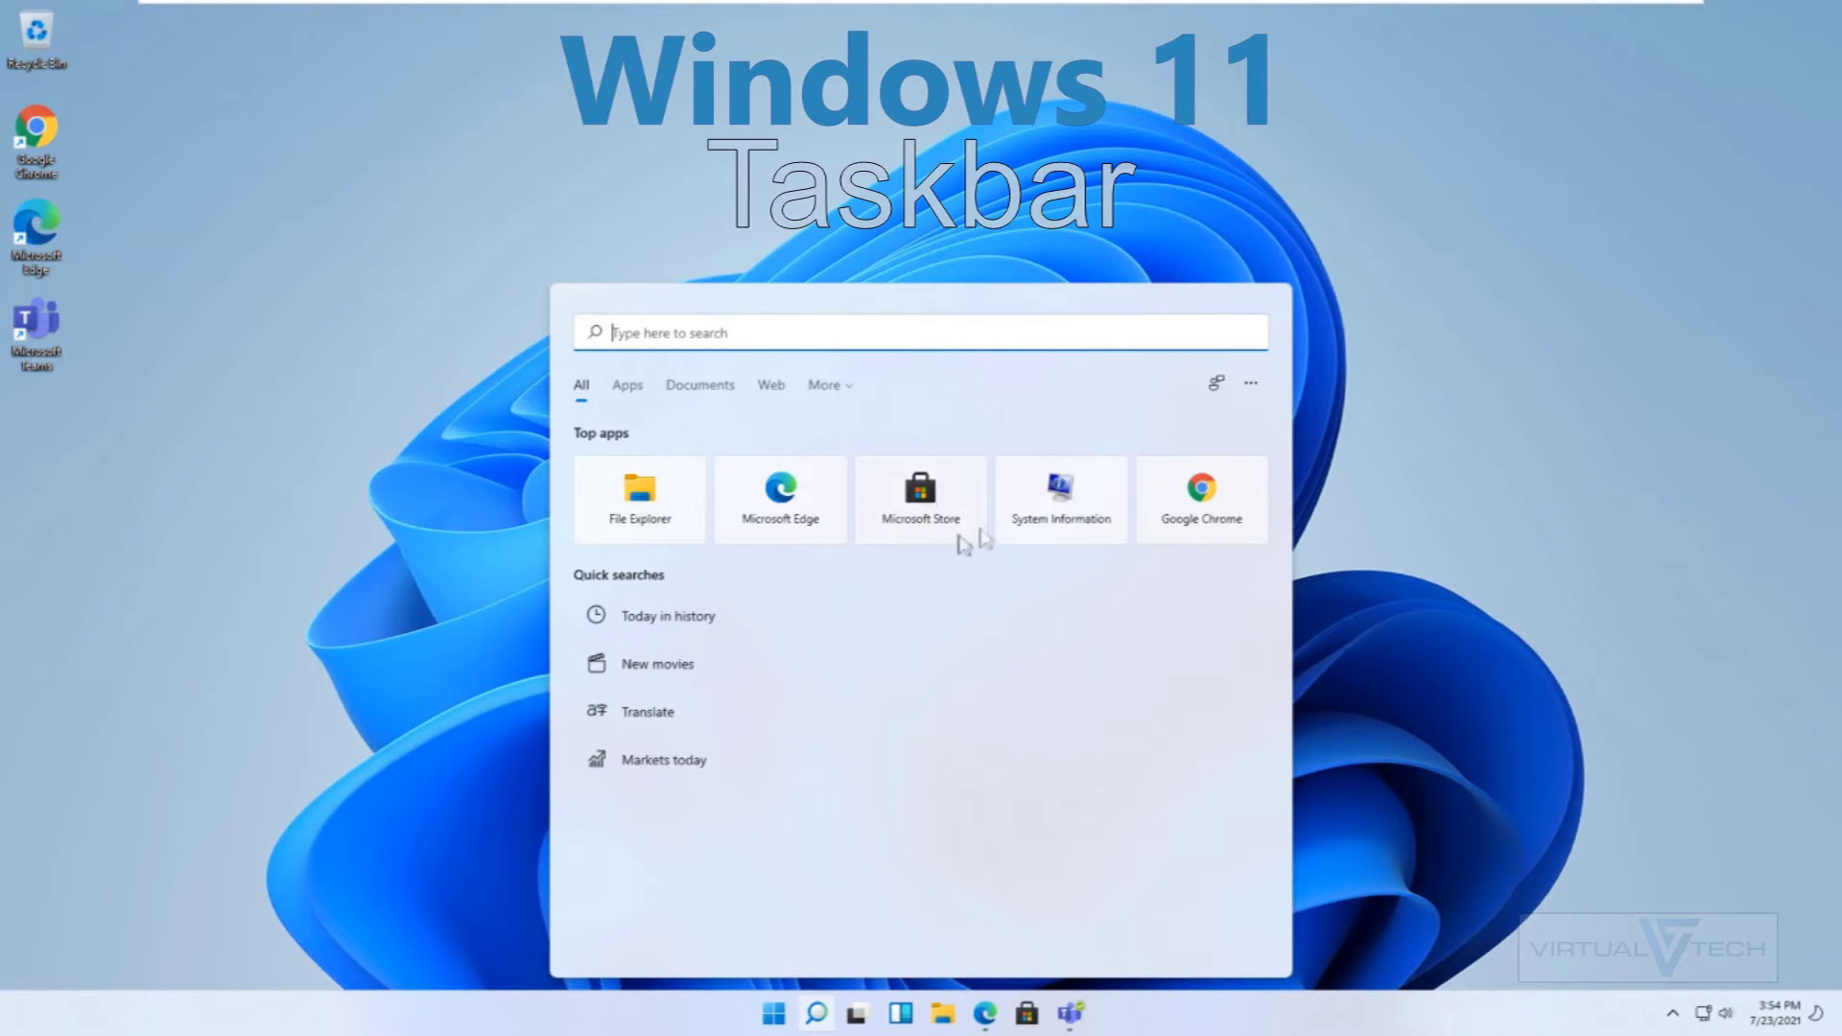
Step: Filter search by Apps, Documents and Web, check the More categories, then dismiss Search
left_click(628, 384)
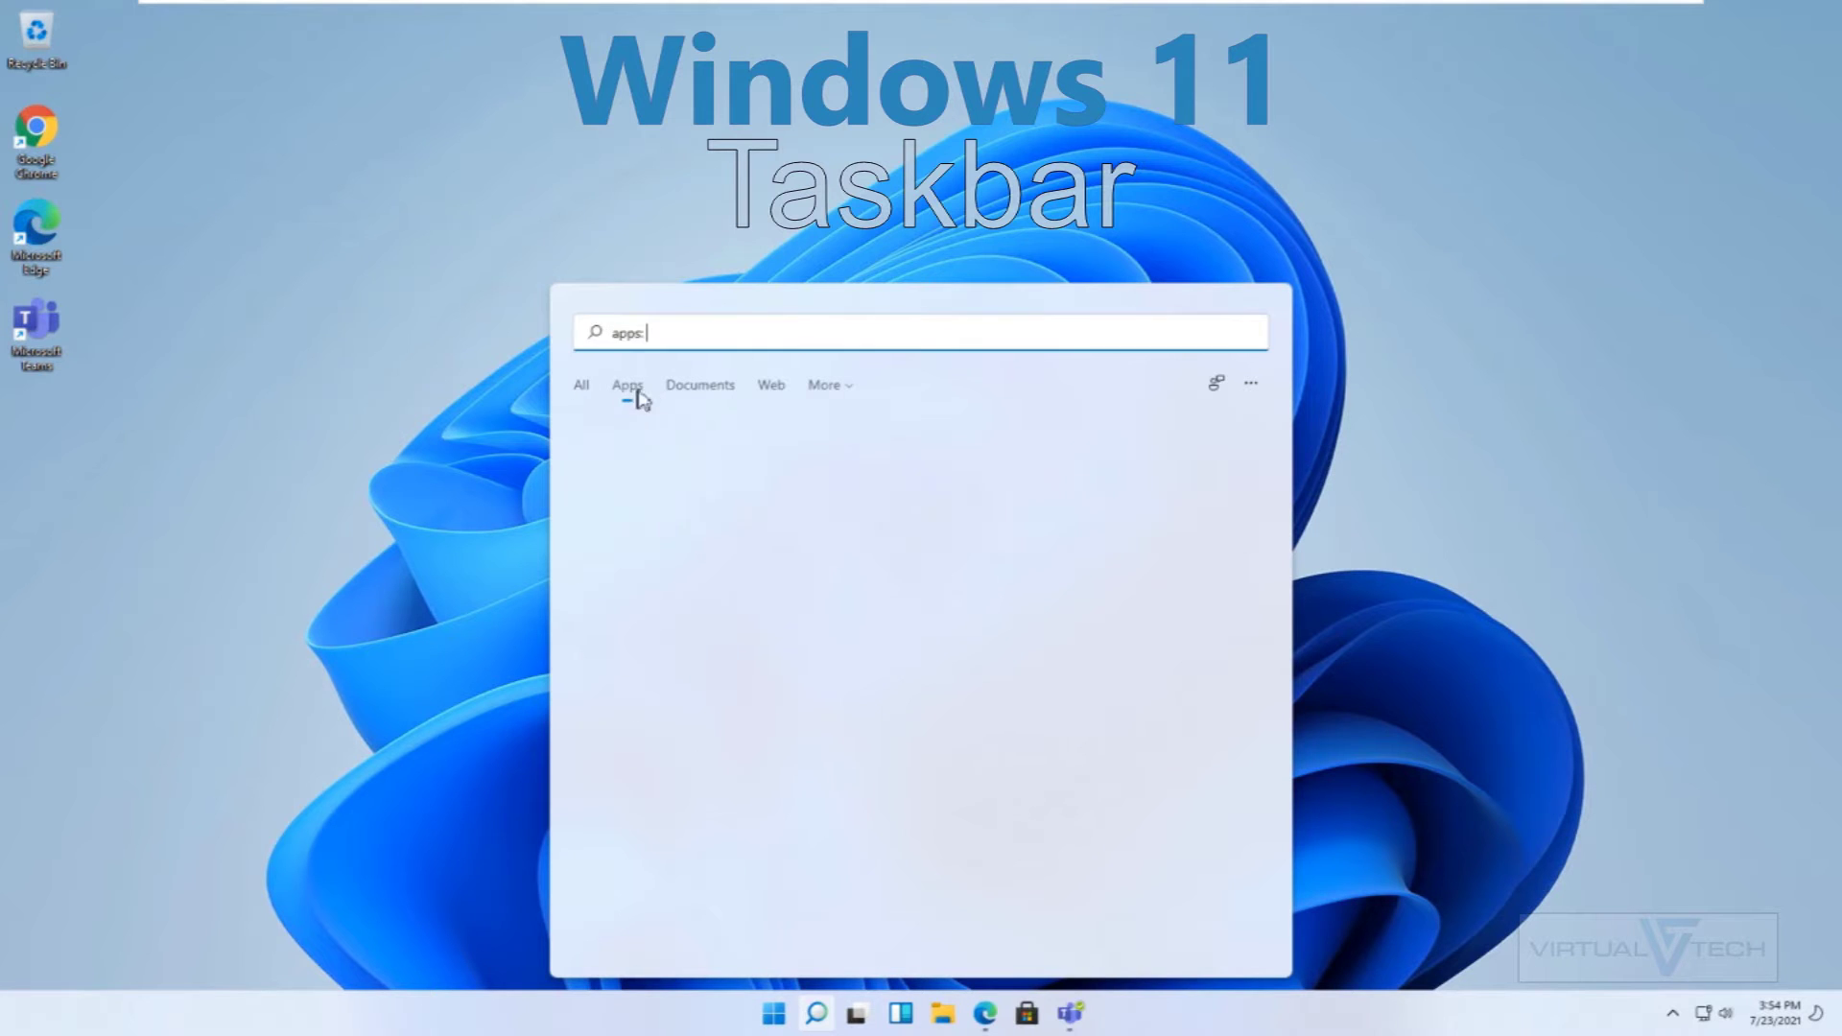
left_click(700, 385)
left_click(770, 385)
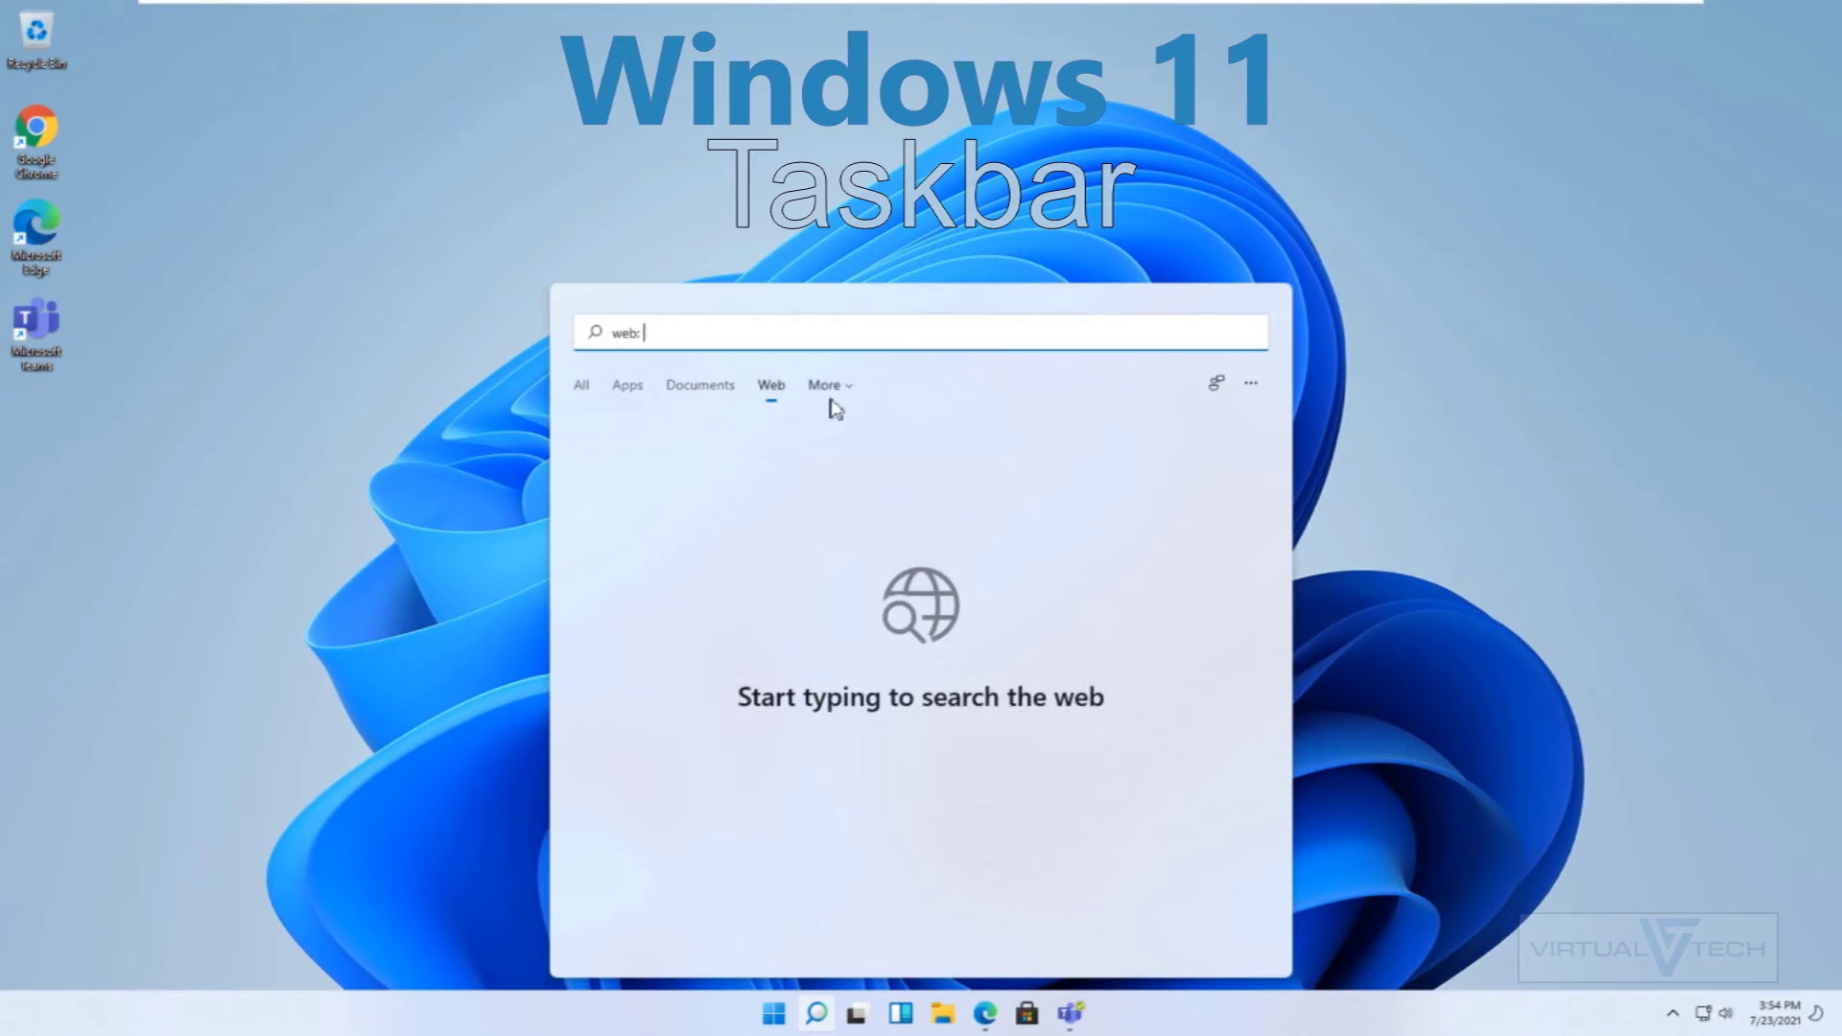
left_click(827, 386)
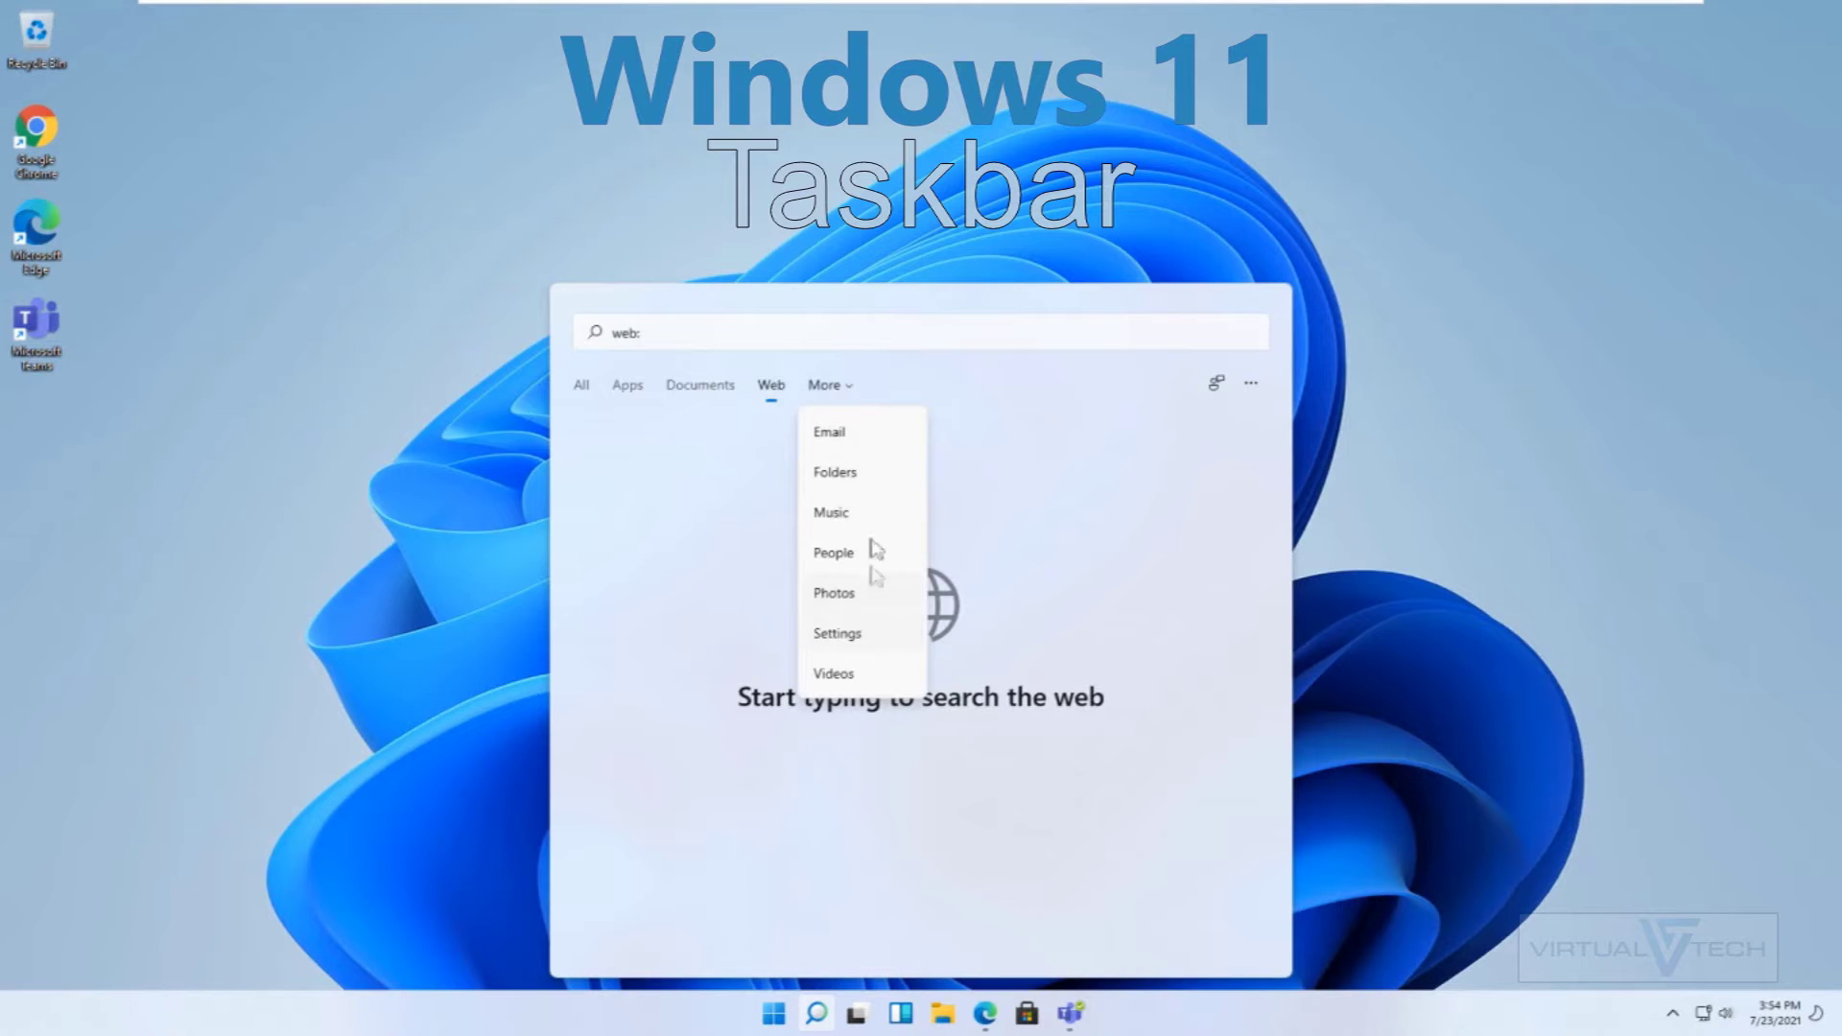
left_click(773, 385)
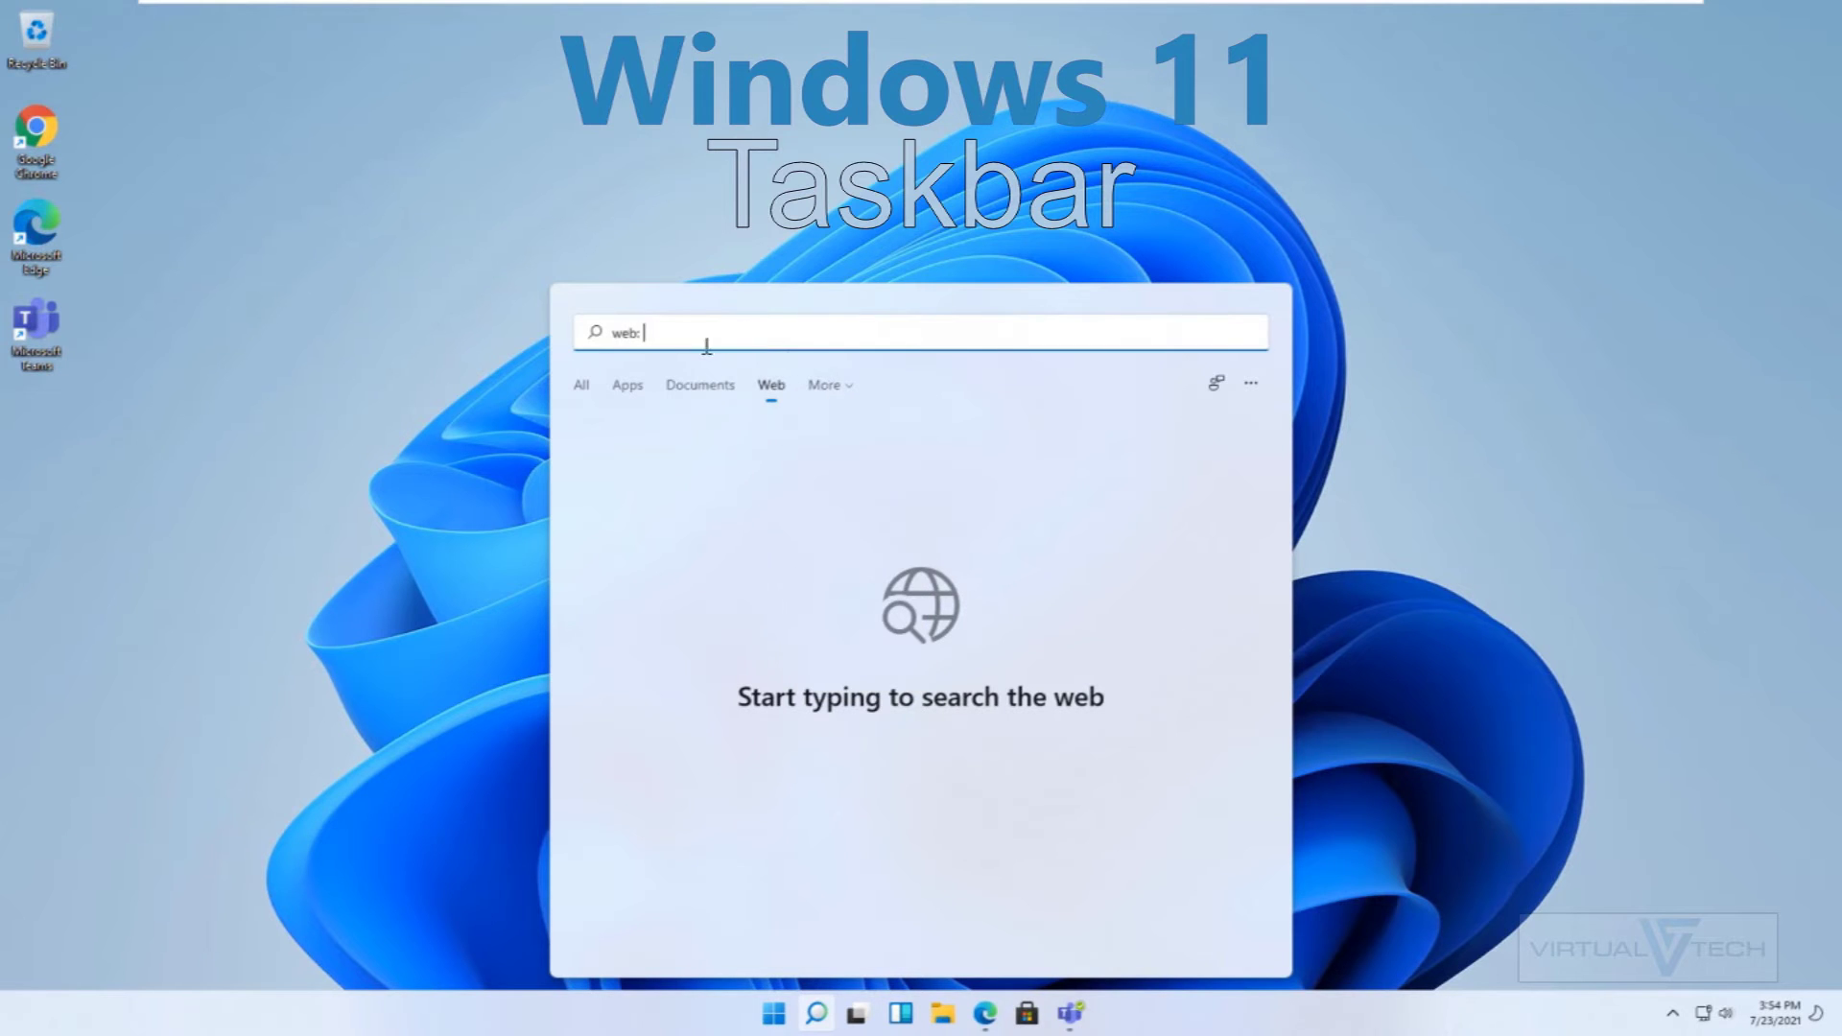
left_click(791, 515)
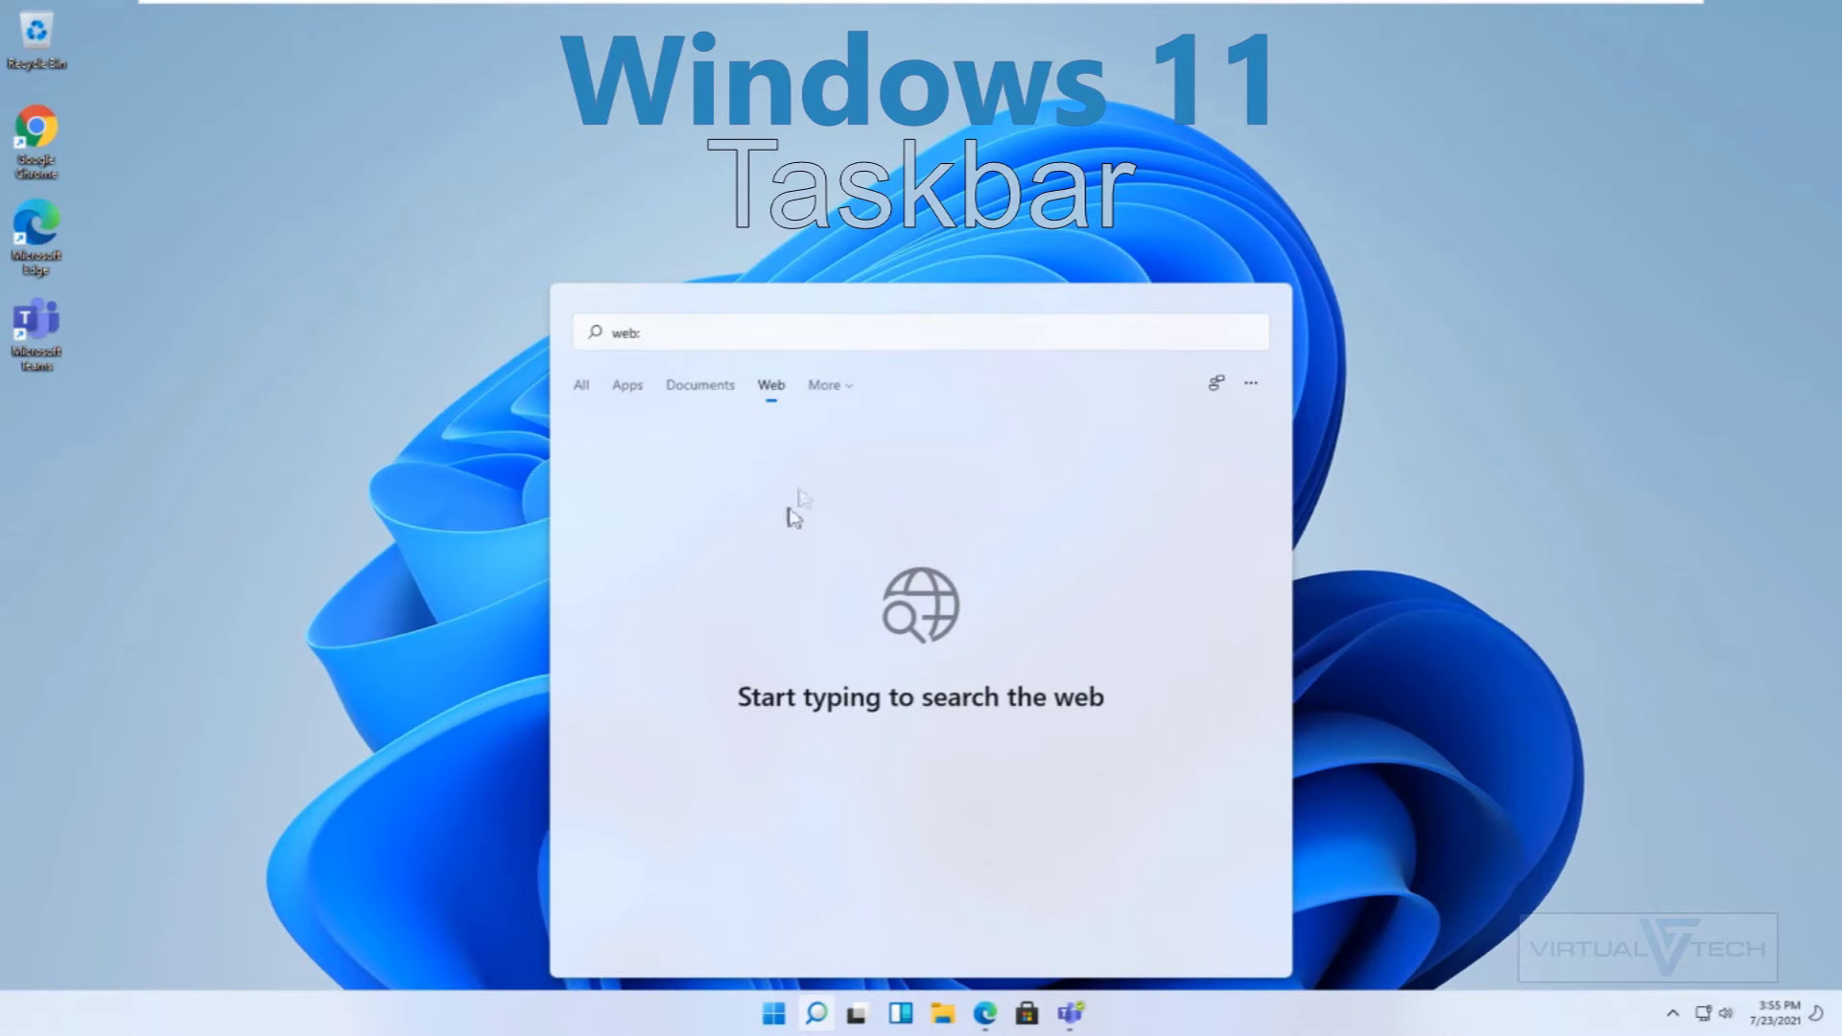
left_click(1610, 768)
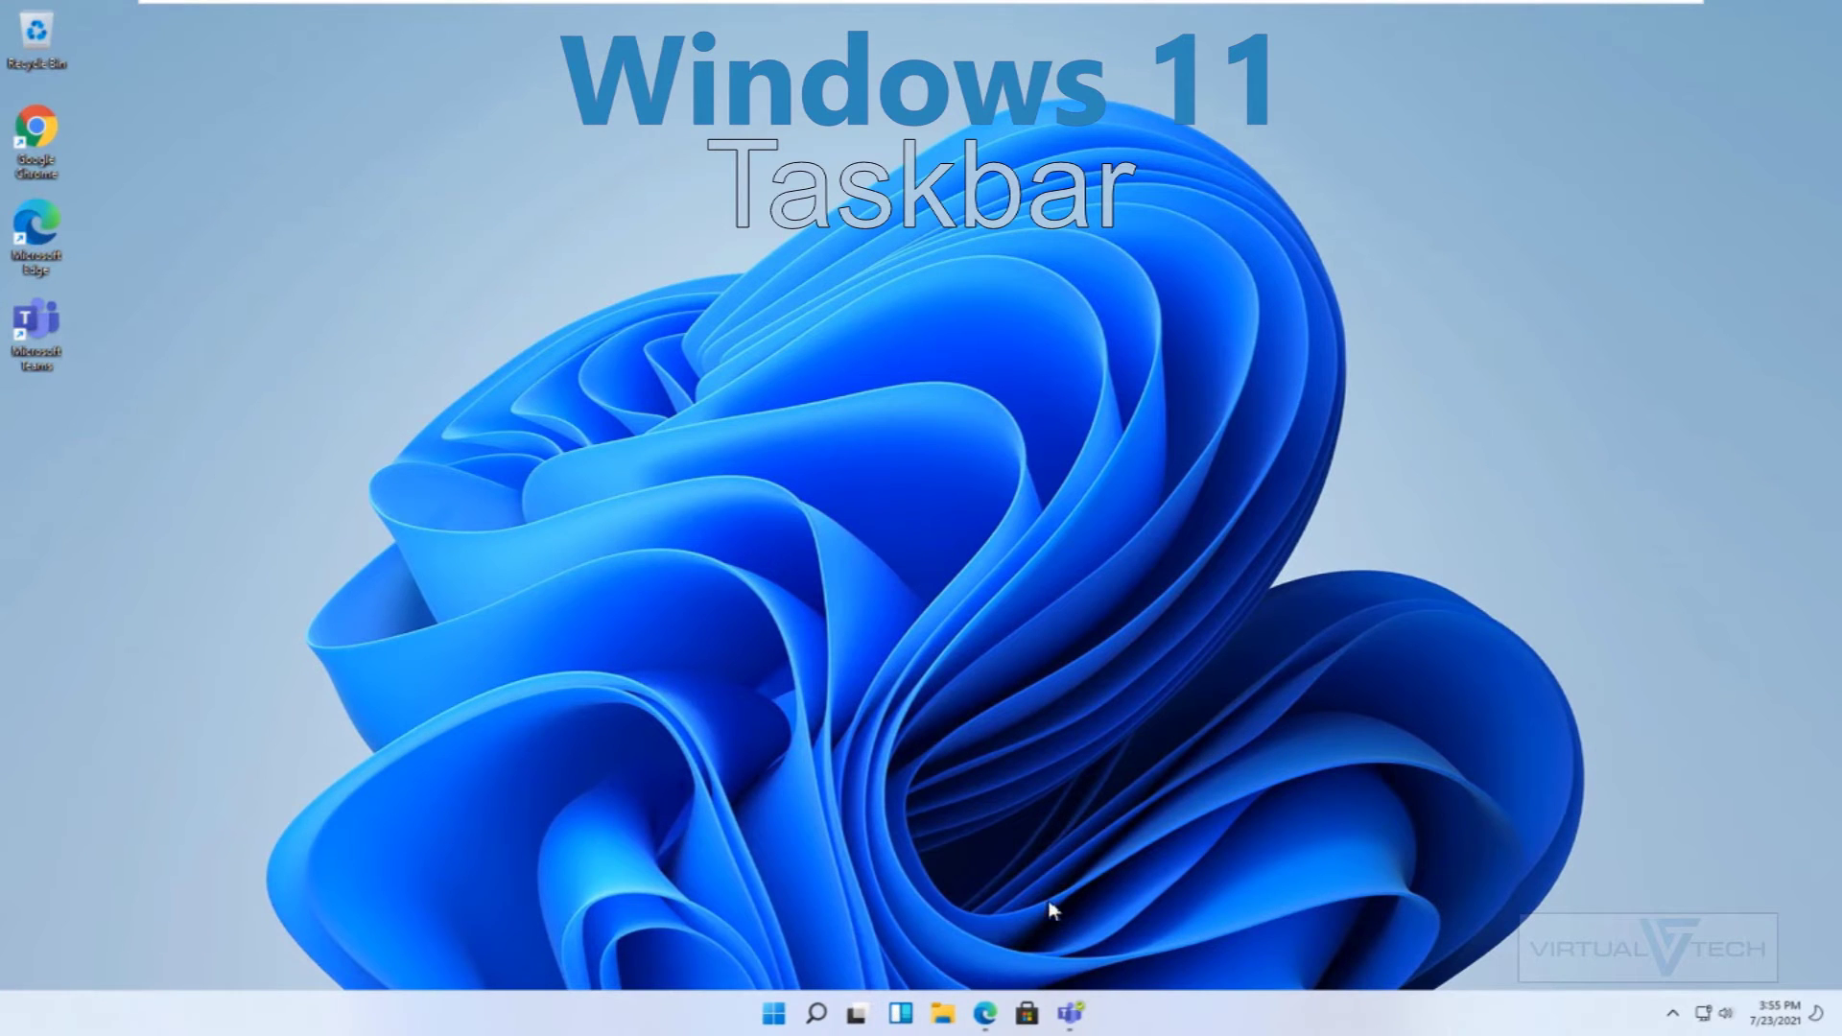
Step: Launch File Explorer from the Windows 11 taskbar, landing on Quick access
left_click(944, 1014)
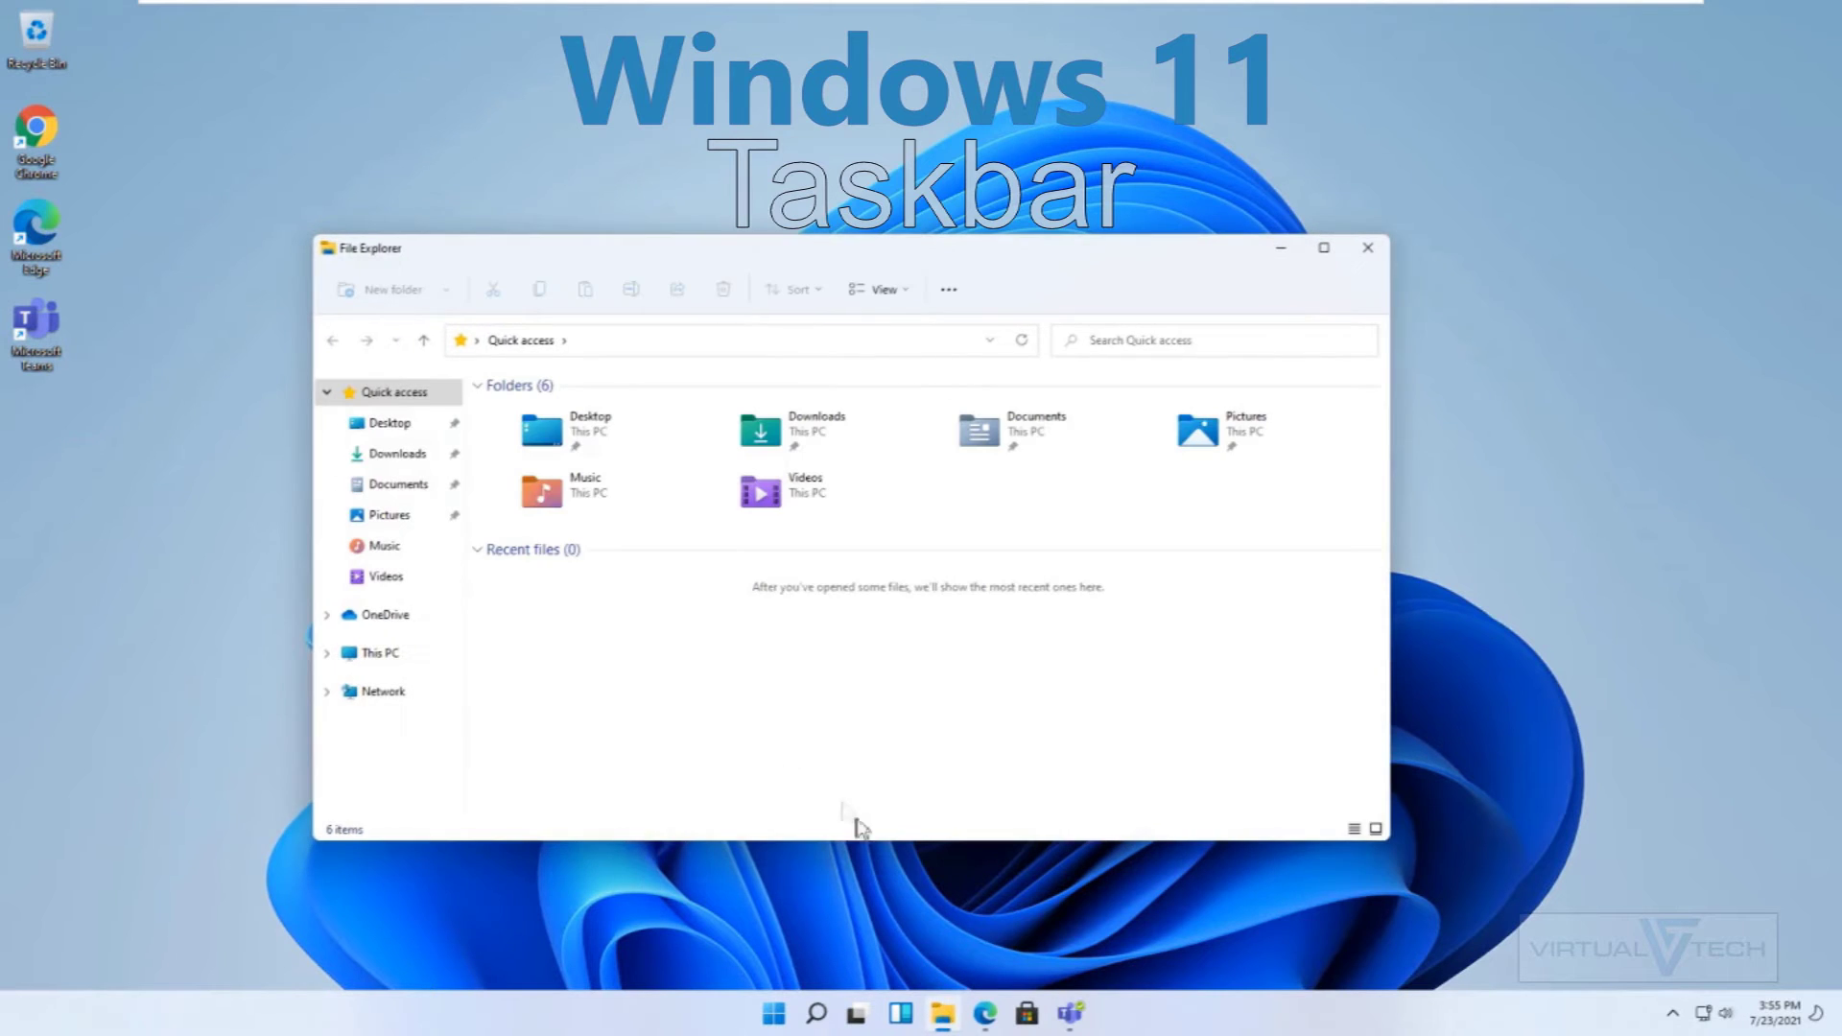
Step: Open Downloads\bin in Windows Terminal via its File Explorer context menu
left_click(397, 454)
left_click(527, 525)
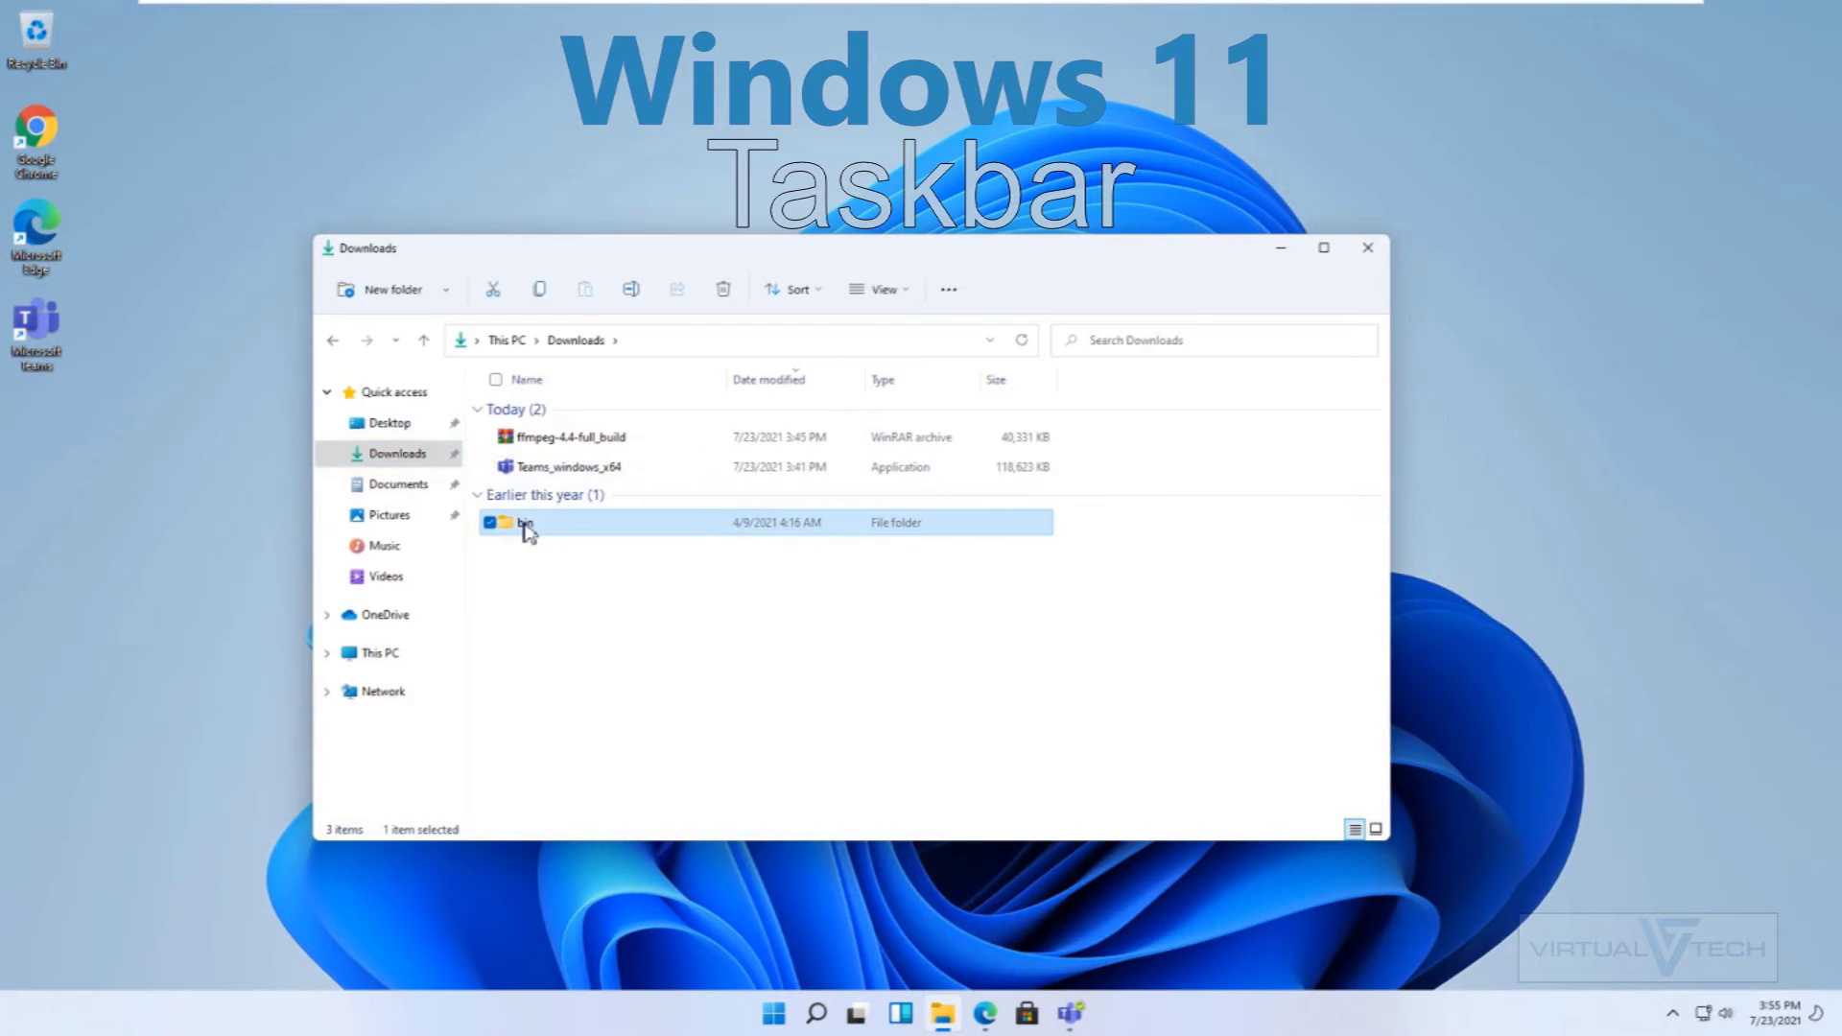
right_click(527, 527)
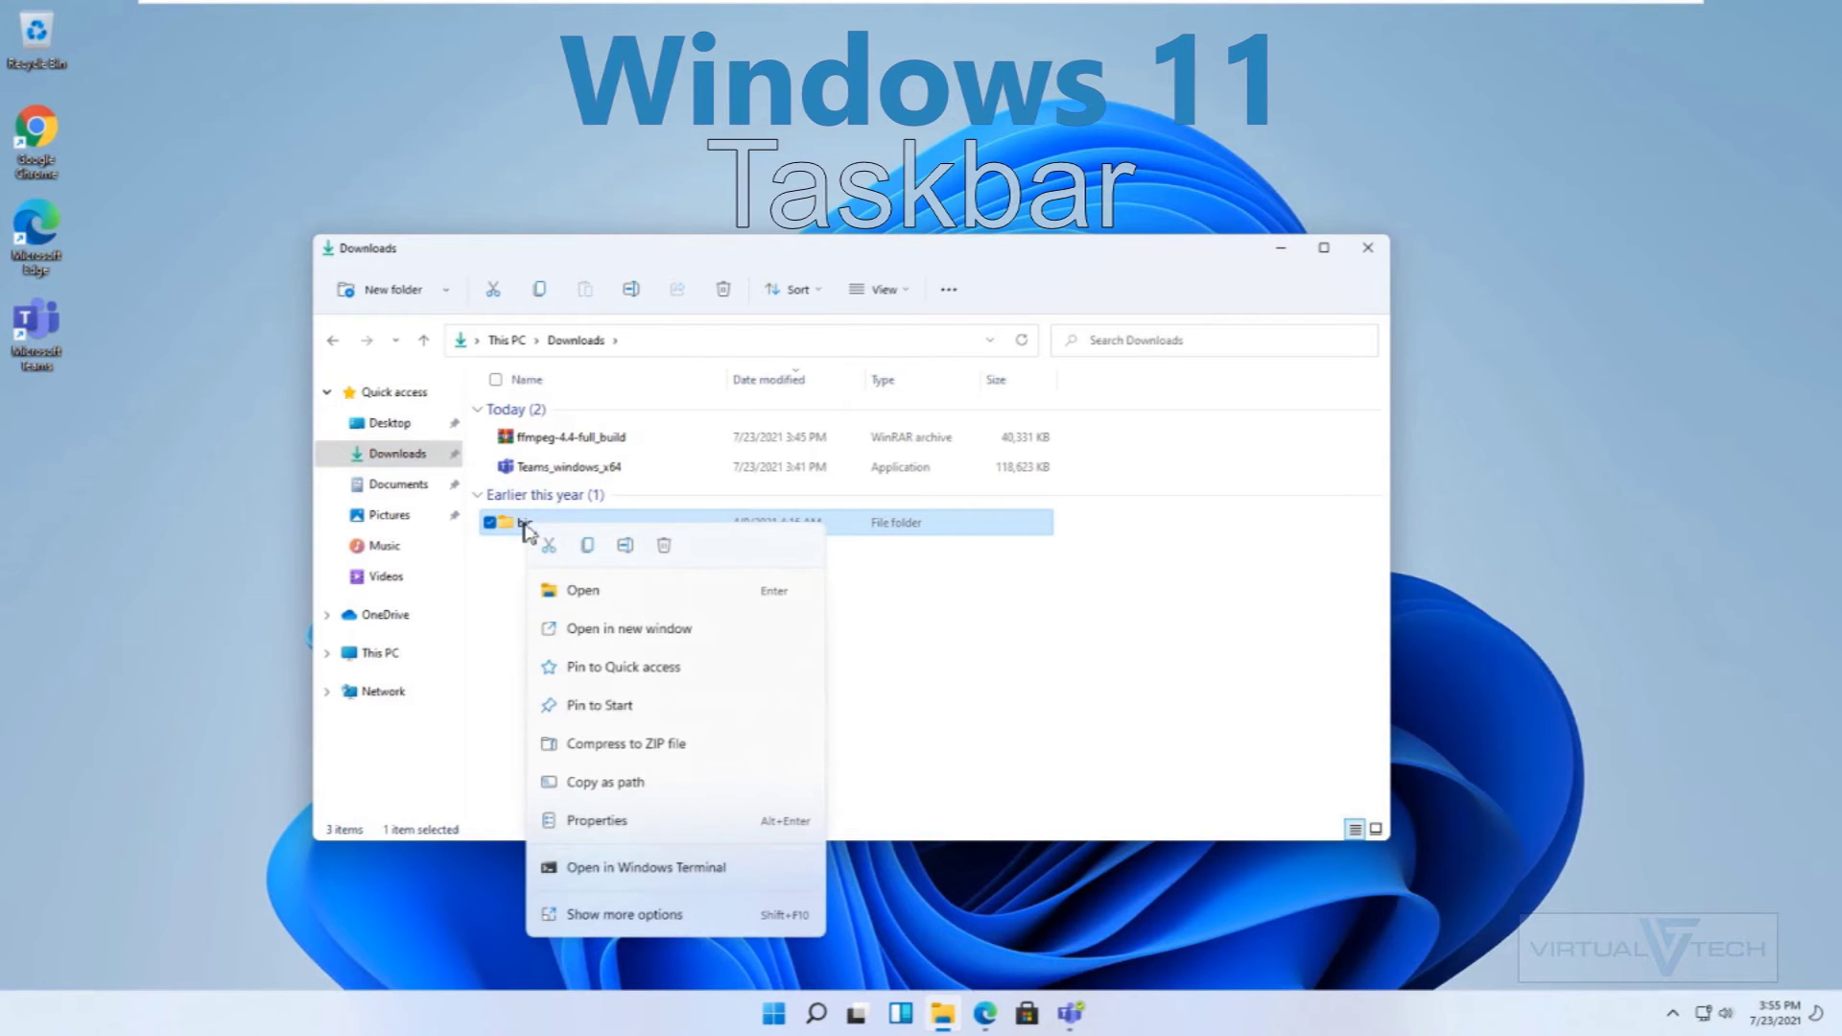
left_click(675, 868)
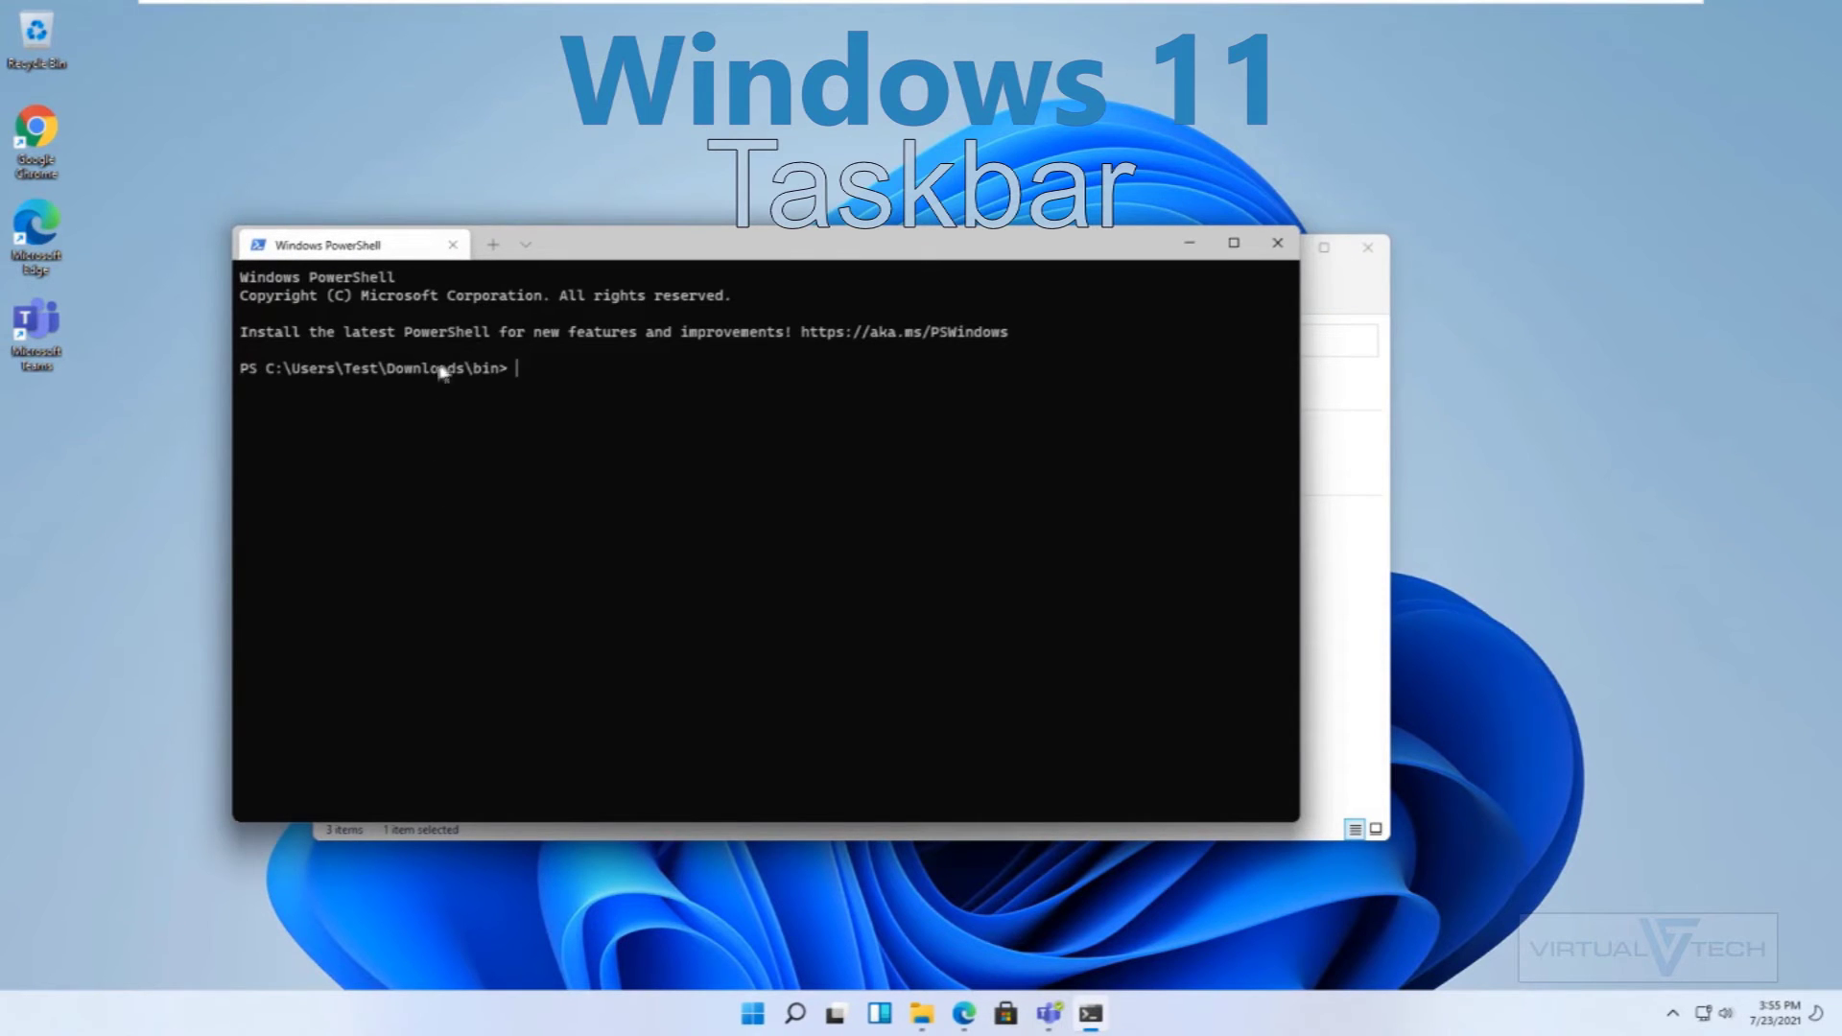
Step: Highlight the prompt's folder path, then close Windows Terminal and the Downloads window
left_click_drag(502, 369, 291, 371)
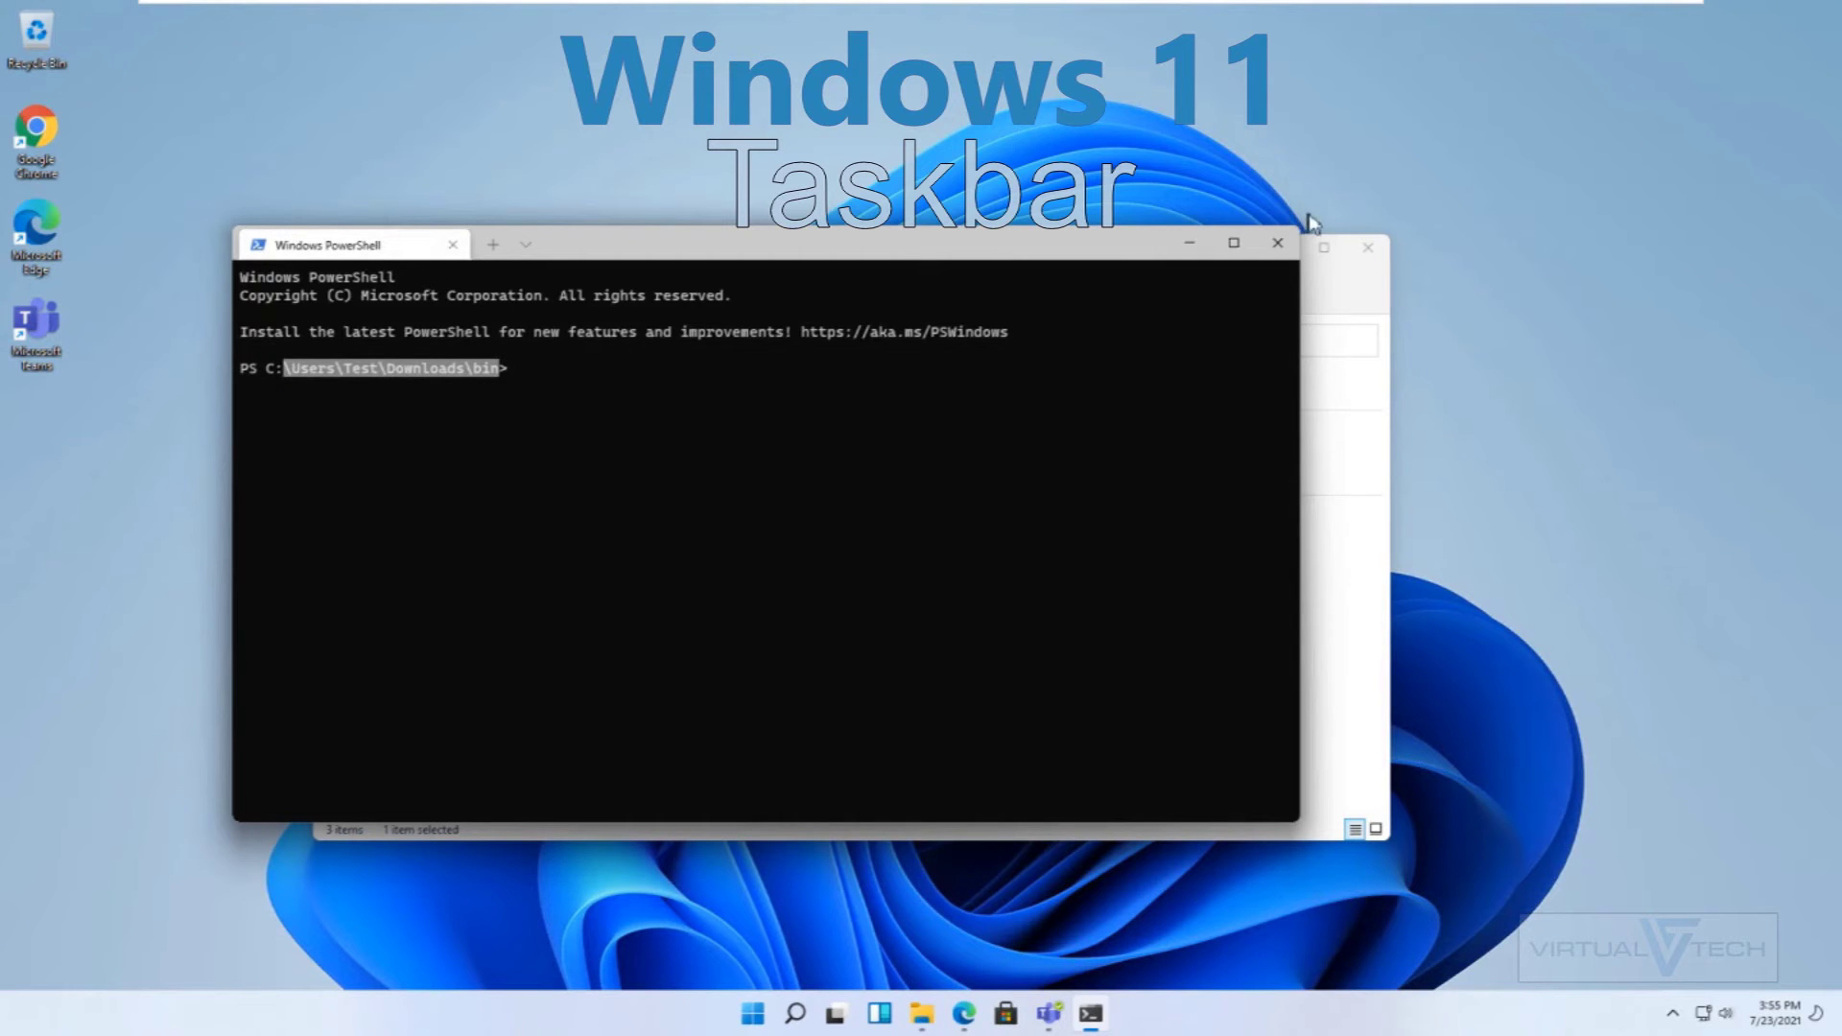
left_click(1277, 242)
left_click(1365, 249)
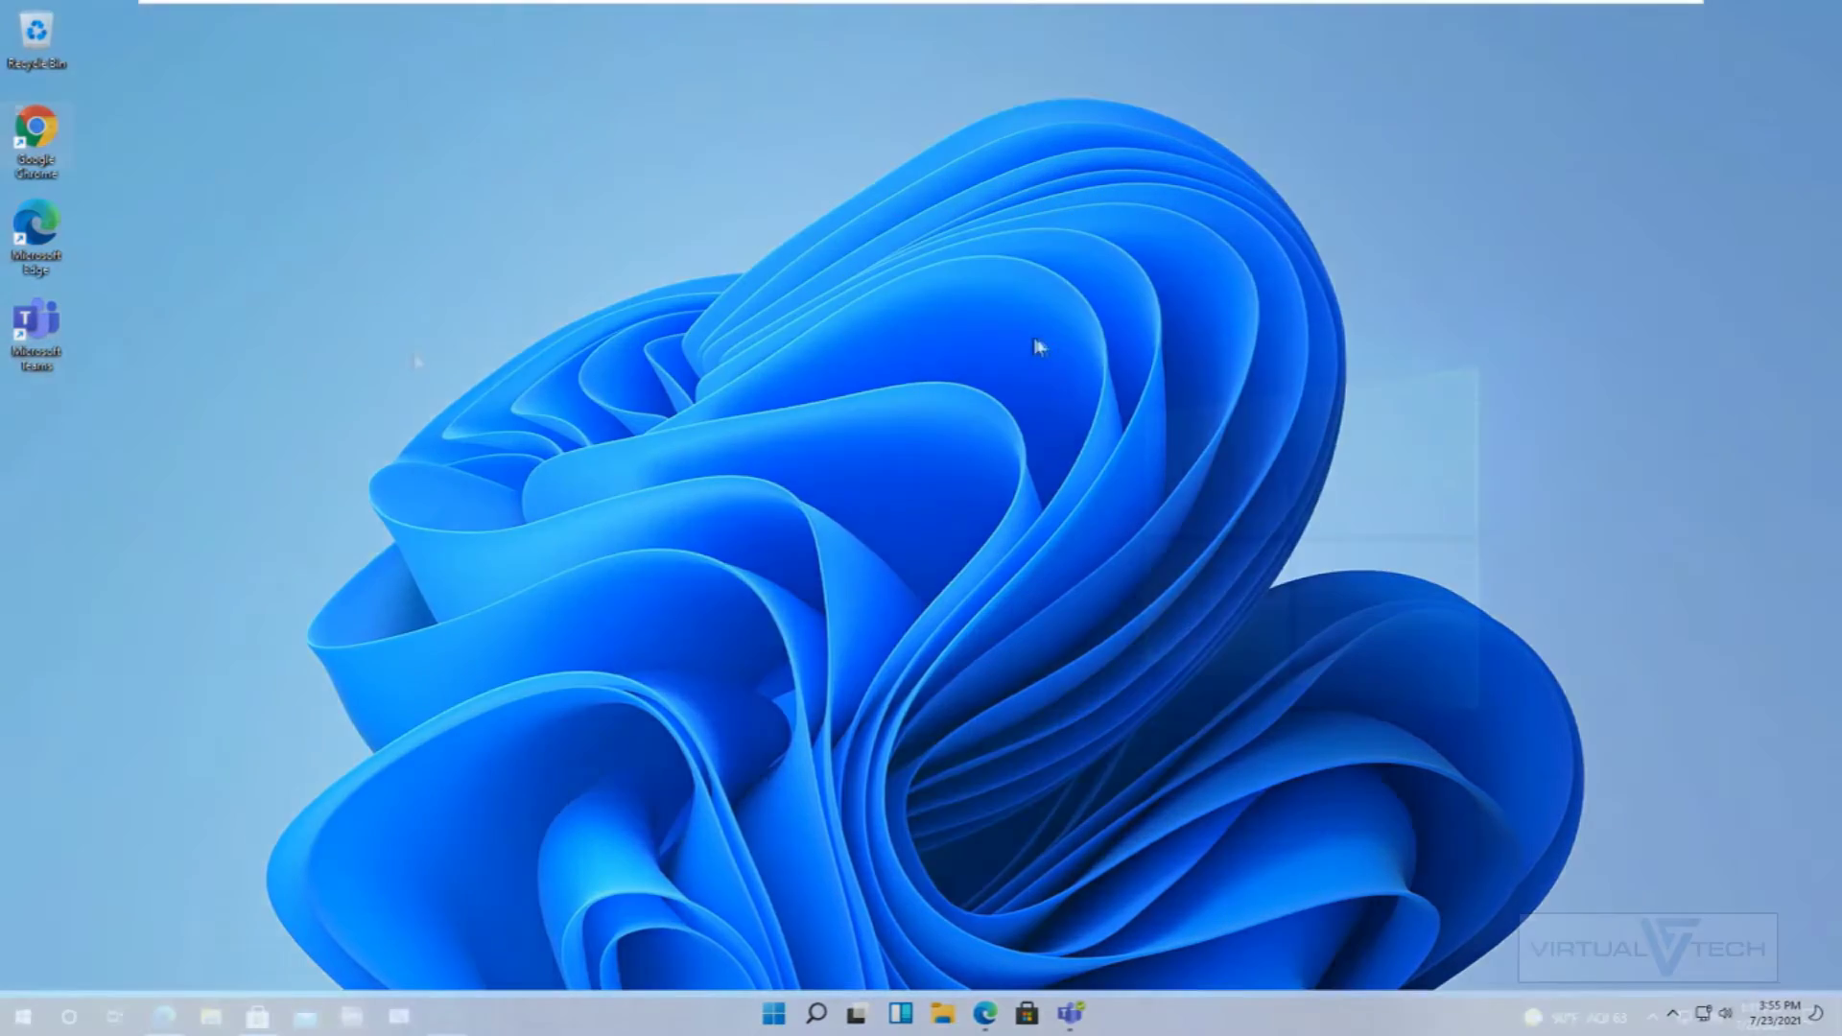